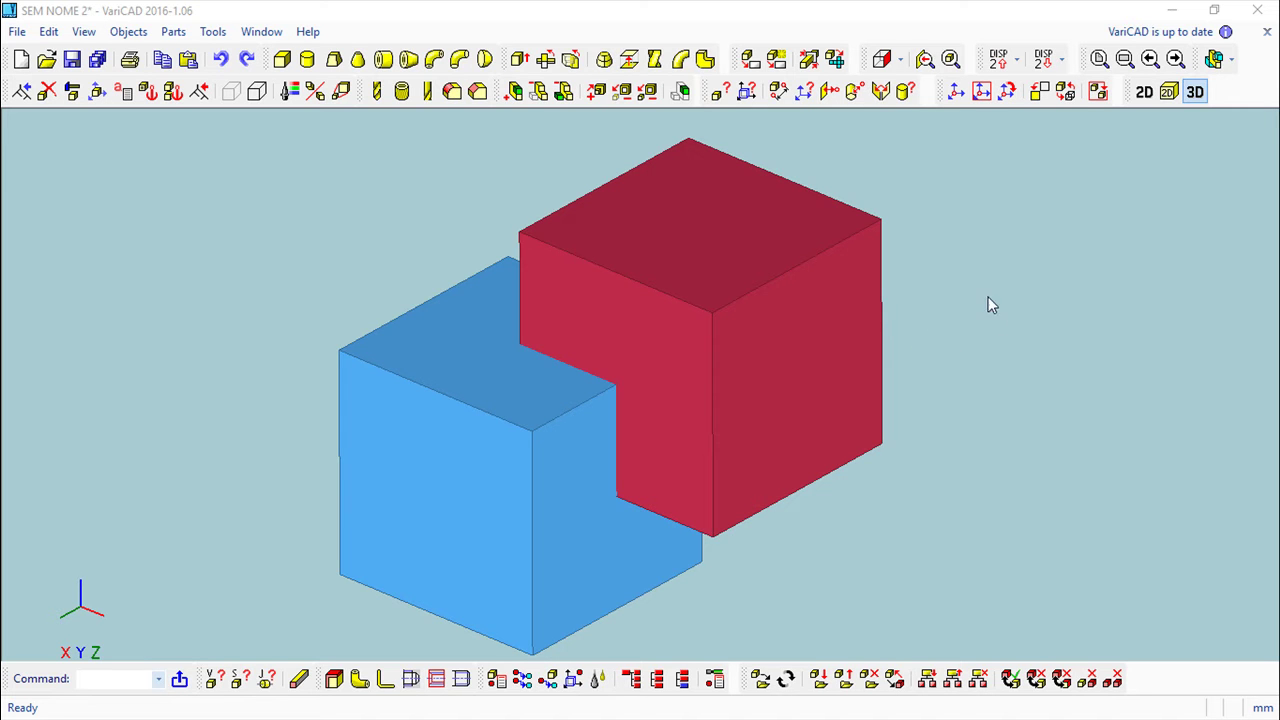
# Orbit the two cubes and switch the whole model to wireframe display
pyautogui.moveTo(986, 374)
pyautogui.mouseDown(button='middle')
pyautogui.moveTo(986, 354)
pyautogui.moveTo(923, 340)
pyautogui.moveTo(978, 367)
pyautogui.moveTo(971, 354)
pyautogui.moveTo(817, 366)
pyautogui.moveTo(940, 344)
pyautogui.moveTo(986, 289)
pyautogui.moveTo(1014, 363)
pyautogui.moveTo(971, 355)
pyautogui.mouseUp(button='middle')
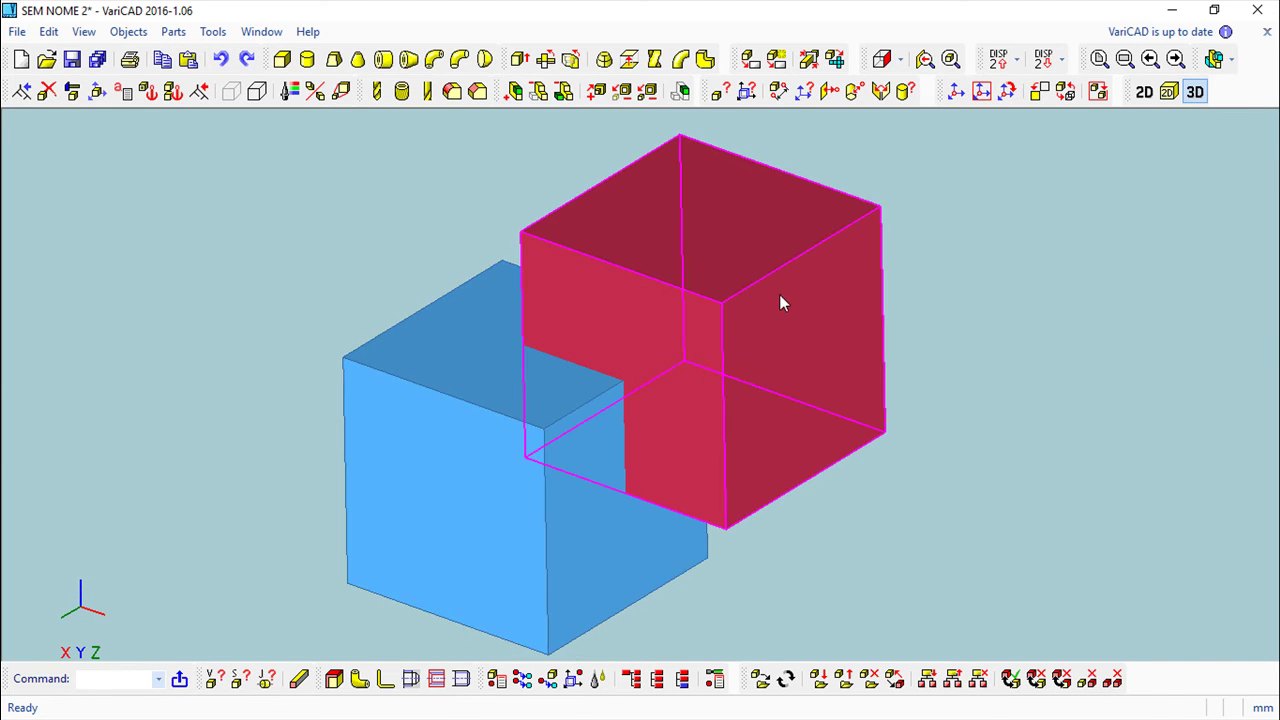
pyautogui.moveTo(1008, 397); pyautogui.dragTo(876, 394, button='middle')
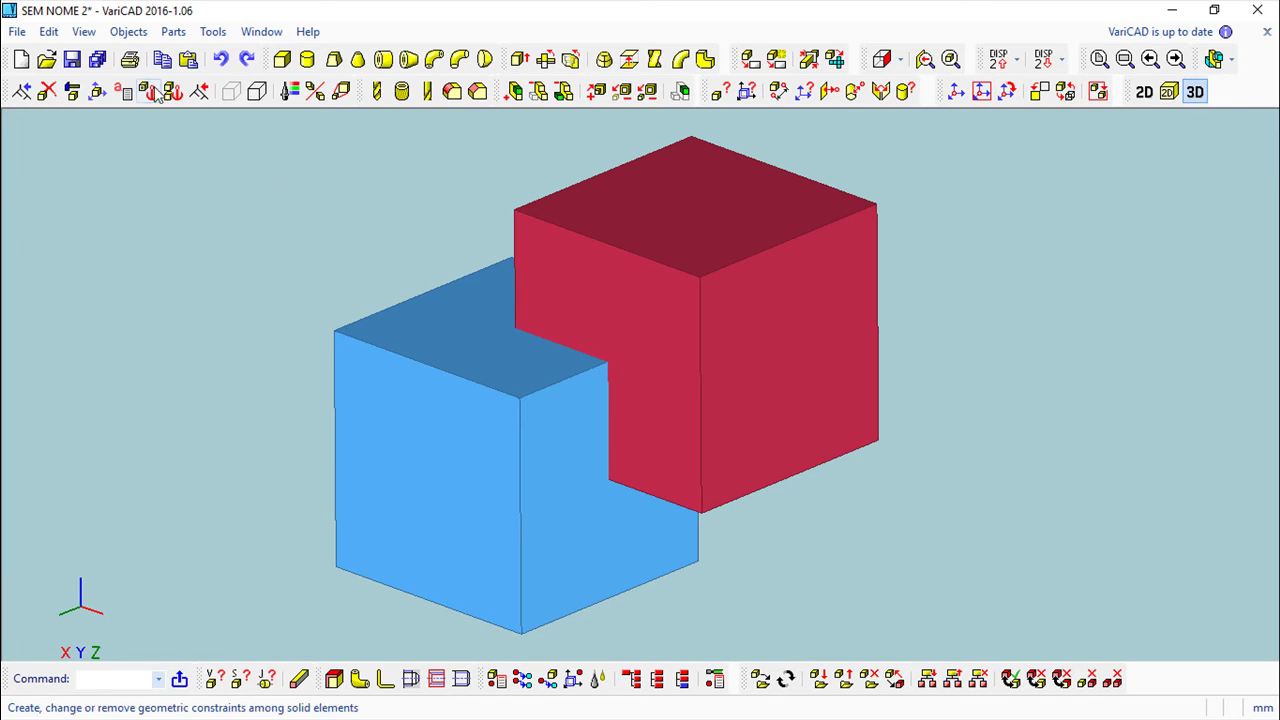
pyautogui.click(116, 34)
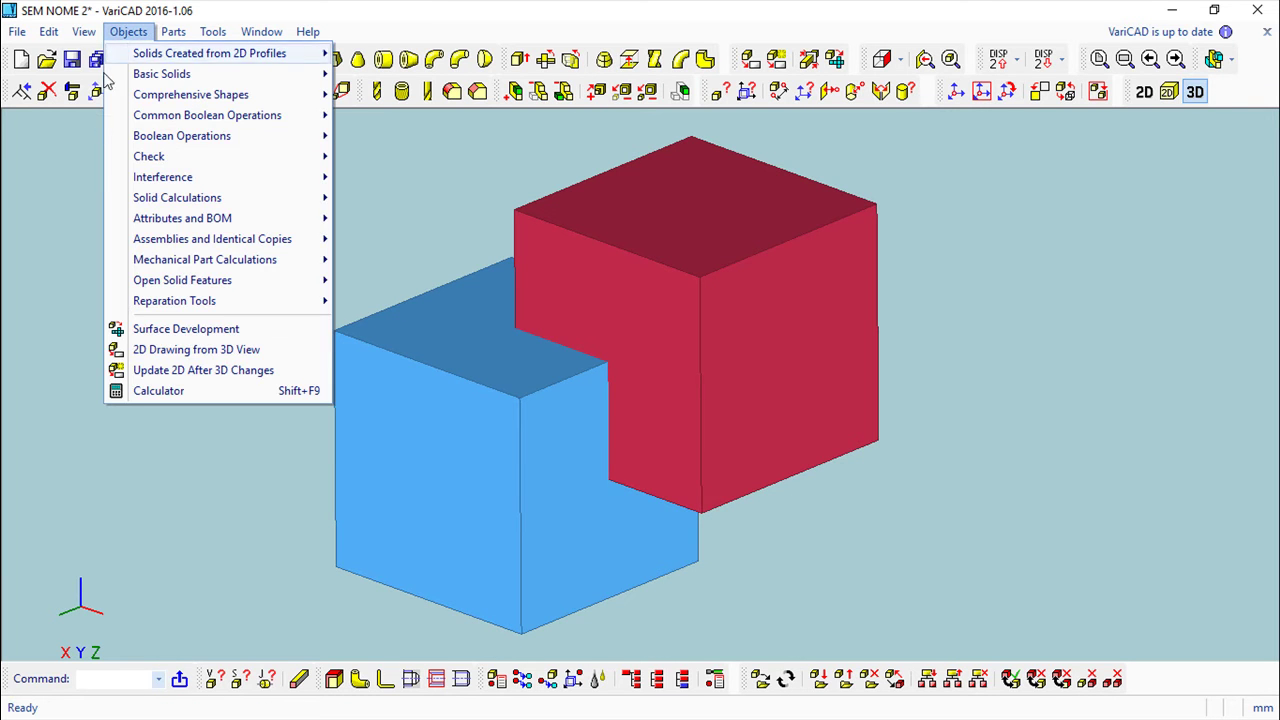
pyautogui.moveTo(88, 34)
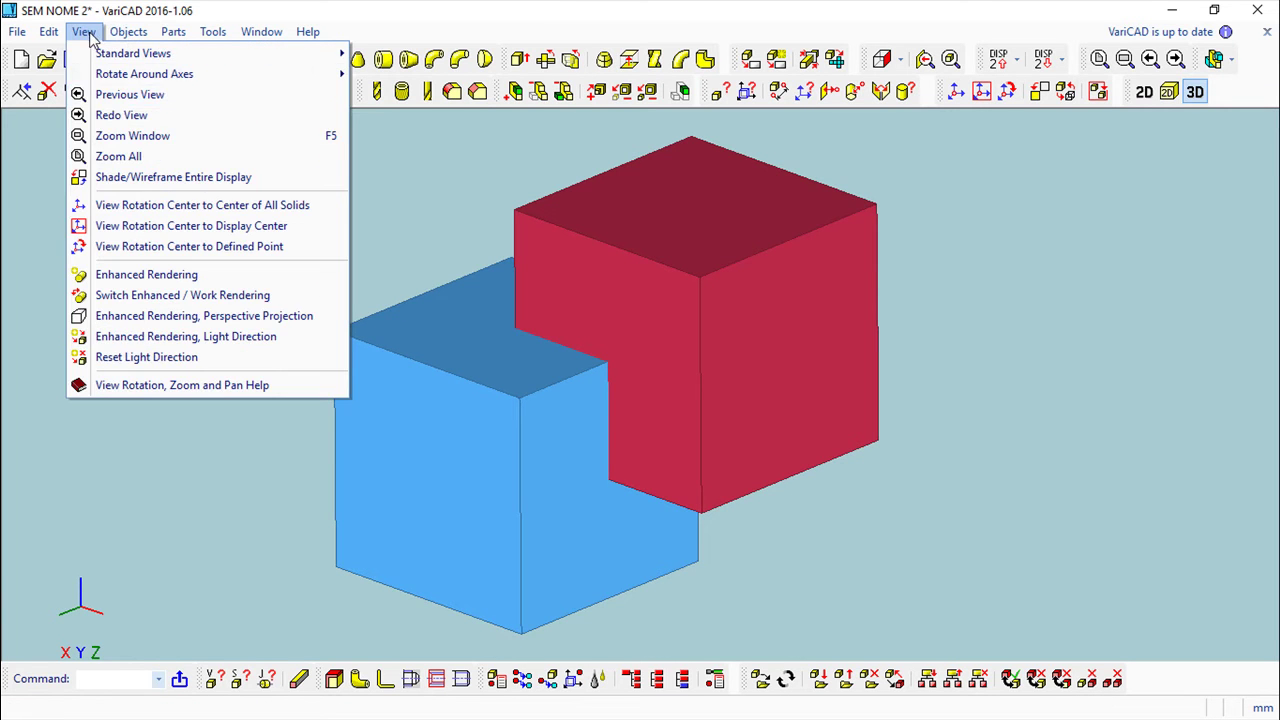
pyautogui.click(134, 177)
pyautogui.moveTo(840, 485); pyautogui.dragTo(806, 300, button='middle')
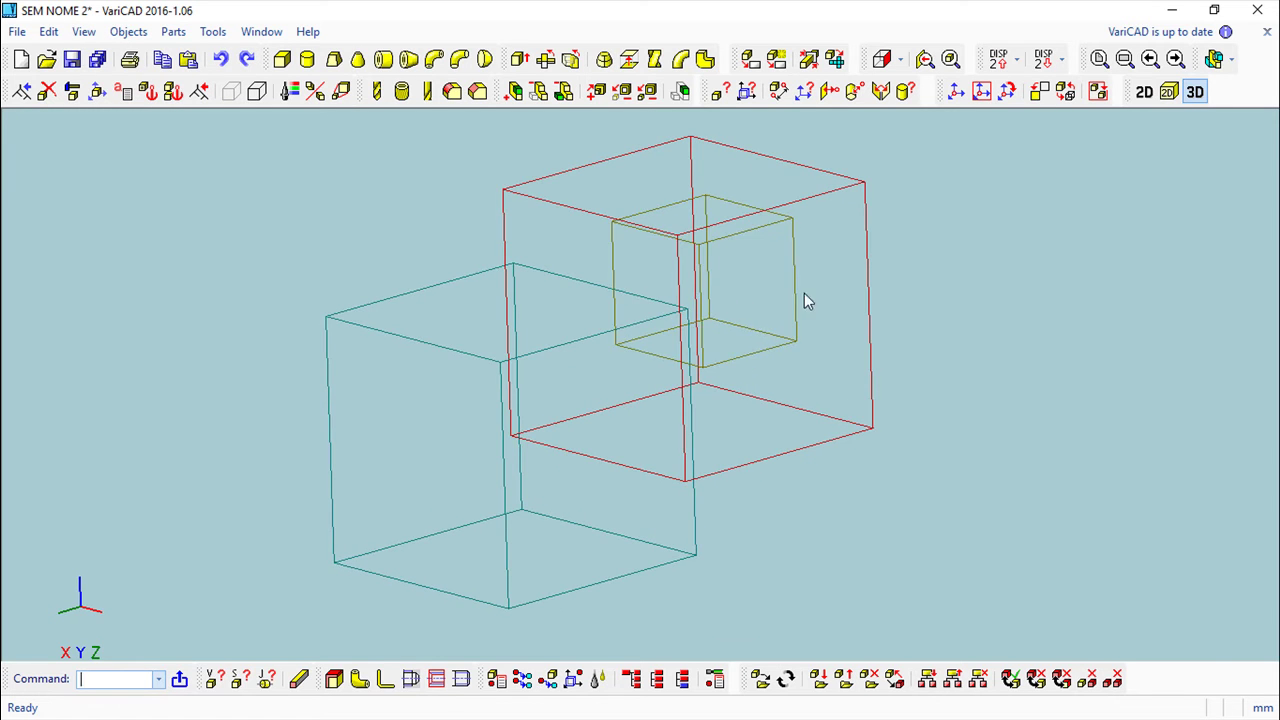
pyautogui.moveTo(751, 236); pyautogui.dragTo(880, 452, button='middle')
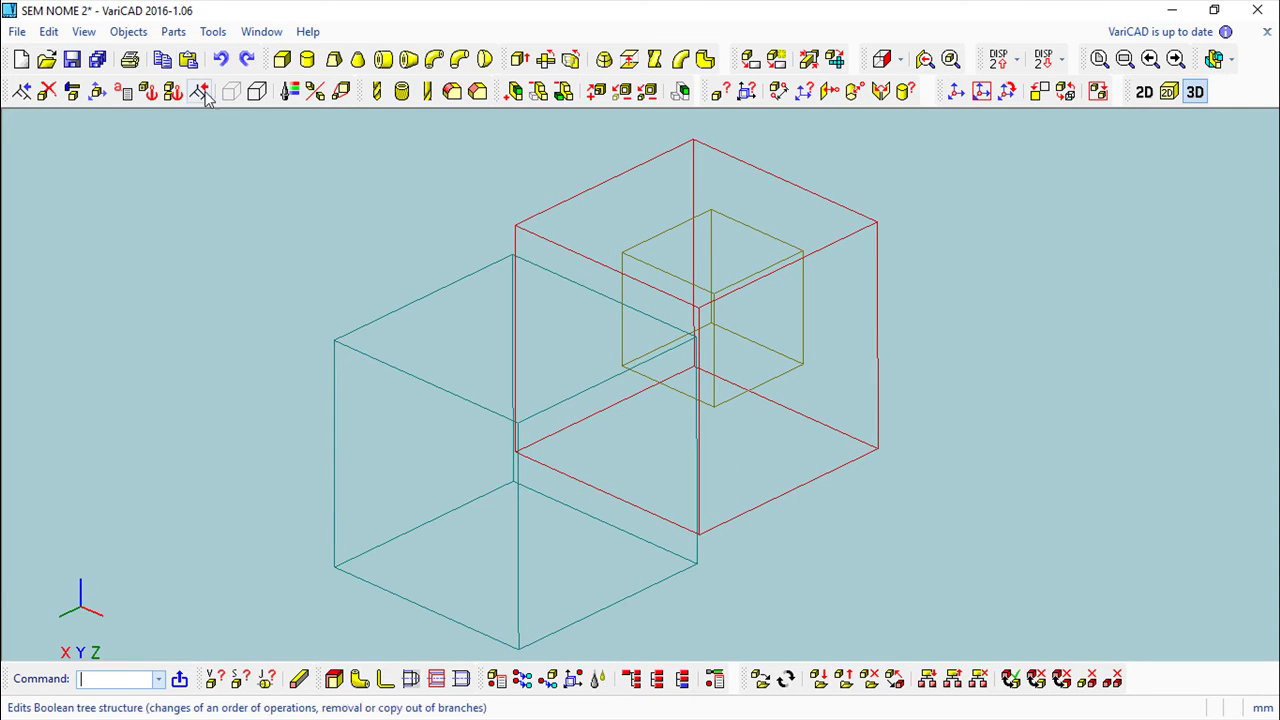
# Switch the model back to shaded solid display
pyautogui.click(128, 31)
pyautogui.moveTo(124, 56)
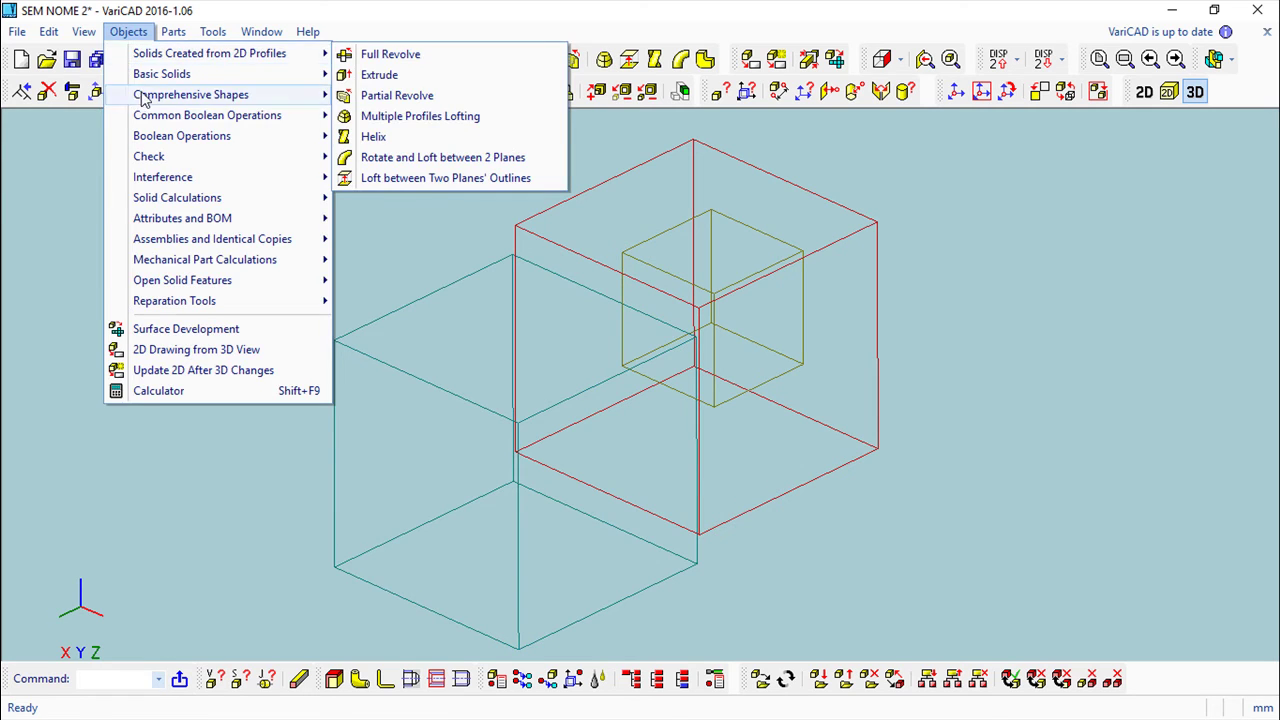
pyautogui.moveTo(84, 31)
pyautogui.click(143, 180)
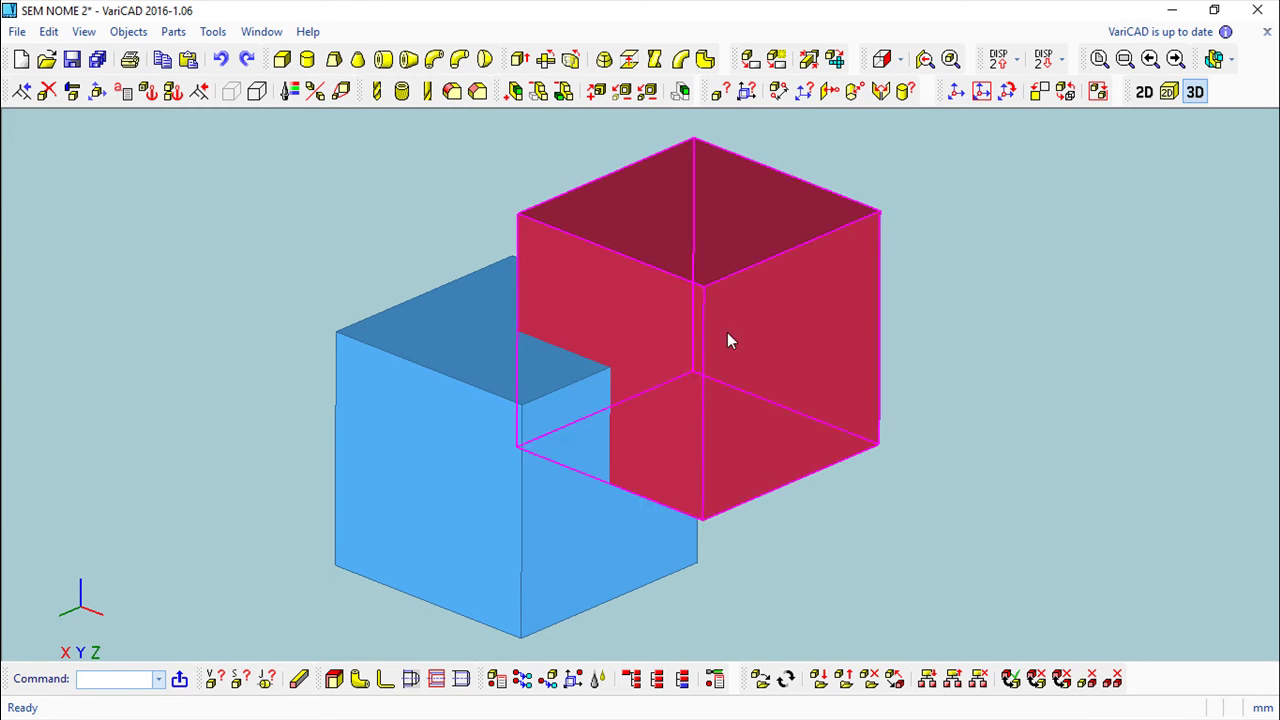
# Run All Interferences to outline the red and blue cube overlap in magenta
pyautogui.click(120, 32)
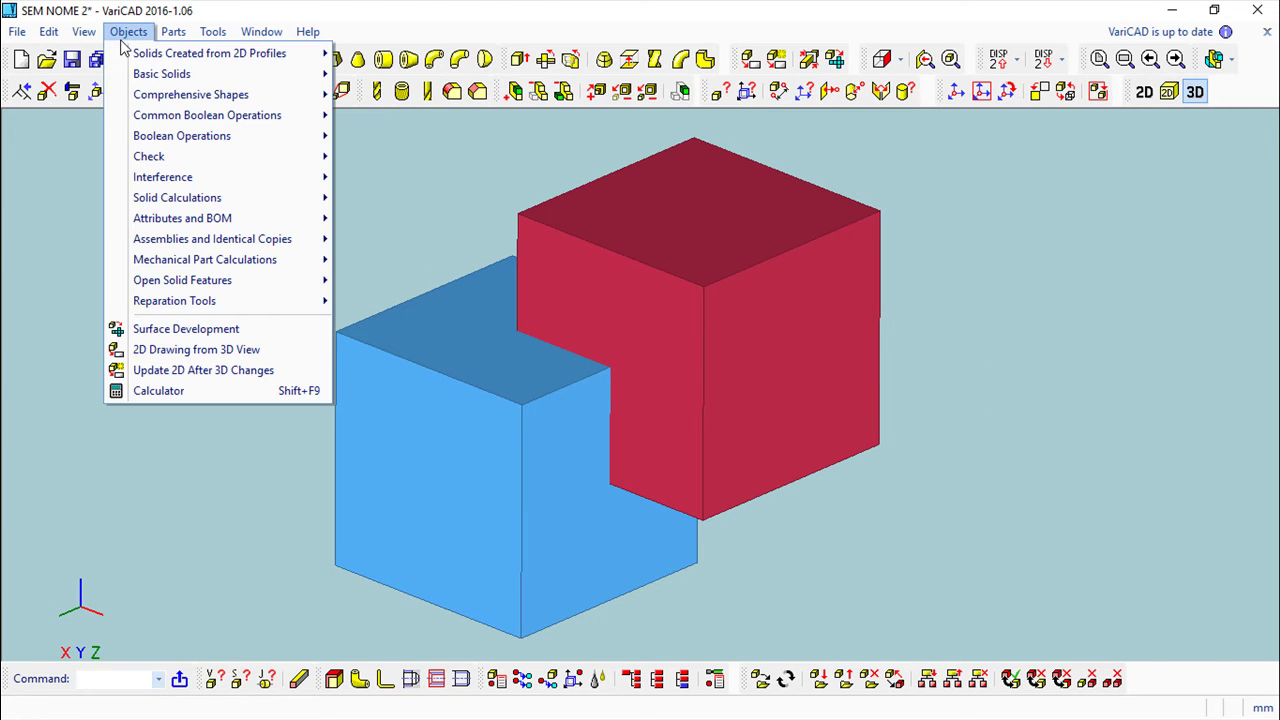
pyautogui.moveTo(148, 188)
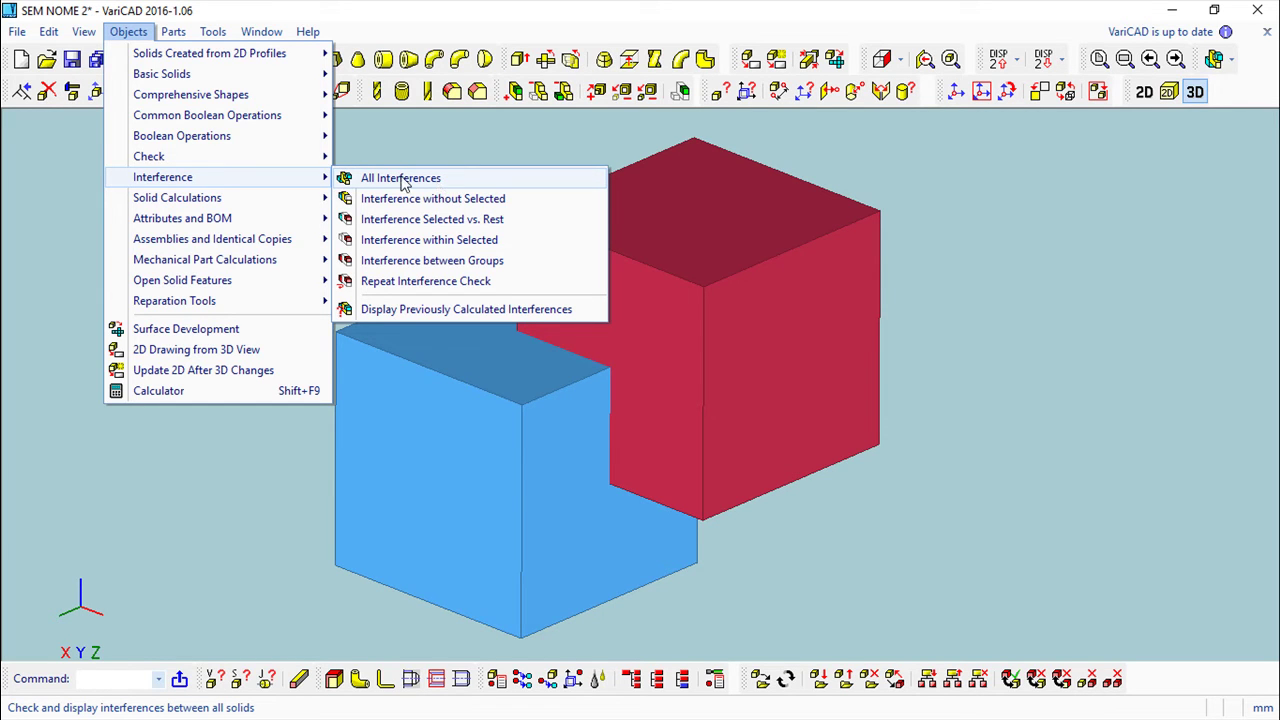
pyautogui.click(378, 180)
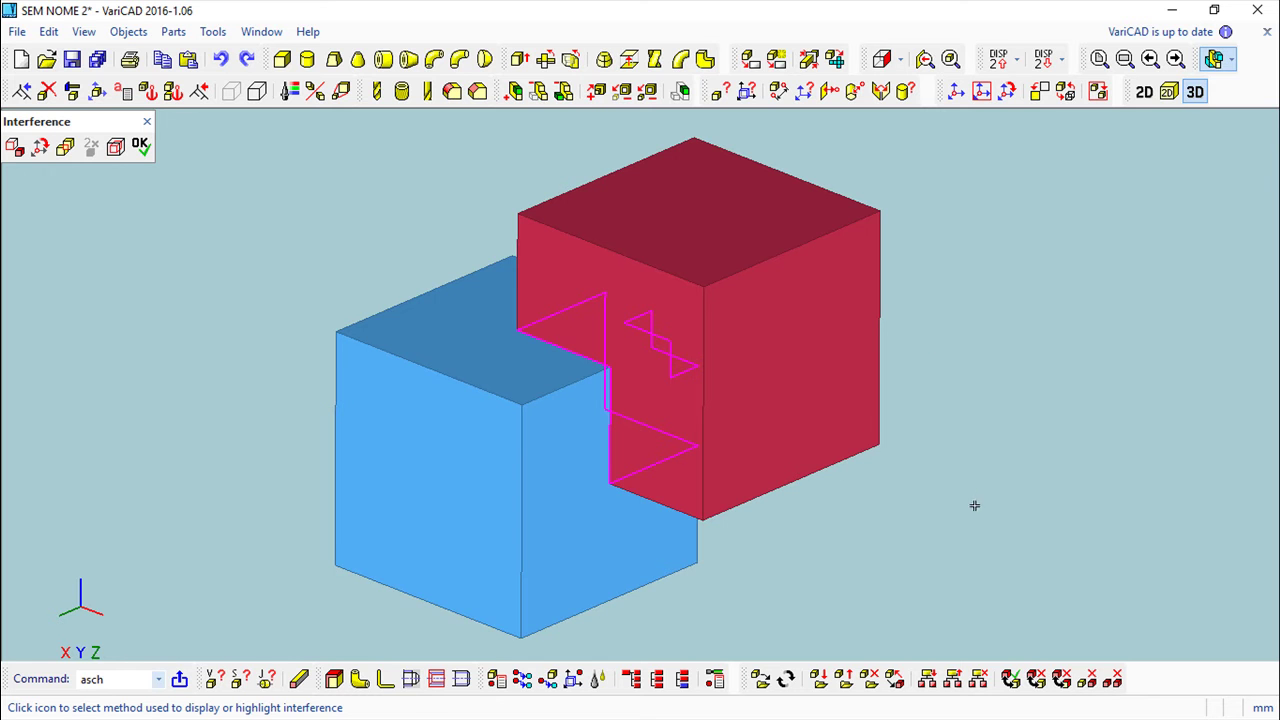
# Orbit the cubes to a new angle and float the Interference toolbar over the view
pyautogui.moveTo(960, 492)
pyautogui.mouseDown(button='middle')
pyautogui.moveTo(1003, 494)
pyautogui.moveTo(834, 500)
pyautogui.moveTo(969, 461)
pyautogui.moveTo(1037, 480)
pyautogui.moveTo(983, 437)
pyautogui.moveTo(953, 480)
pyautogui.moveTo(953, 513)
pyautogui.mouseUp(button='middle')
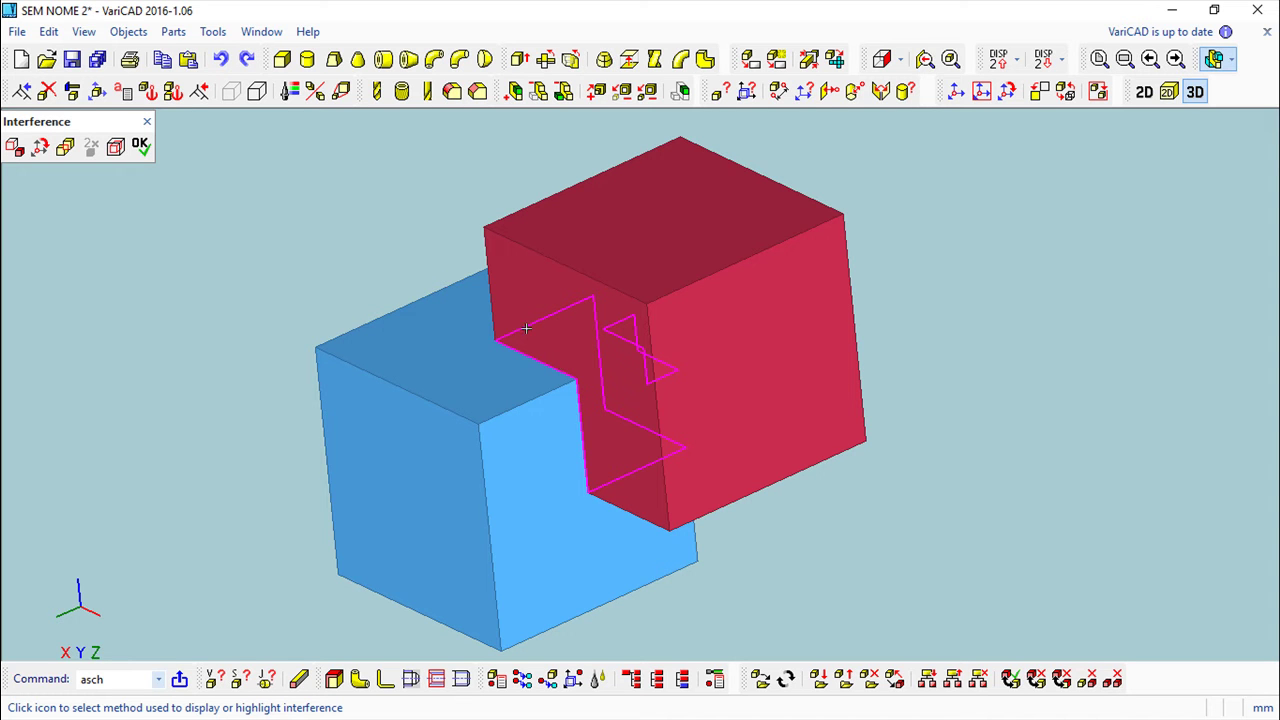
pyautogui.moveTo(938, 497); pyautogui.dragTo(890, 422, button='middle')
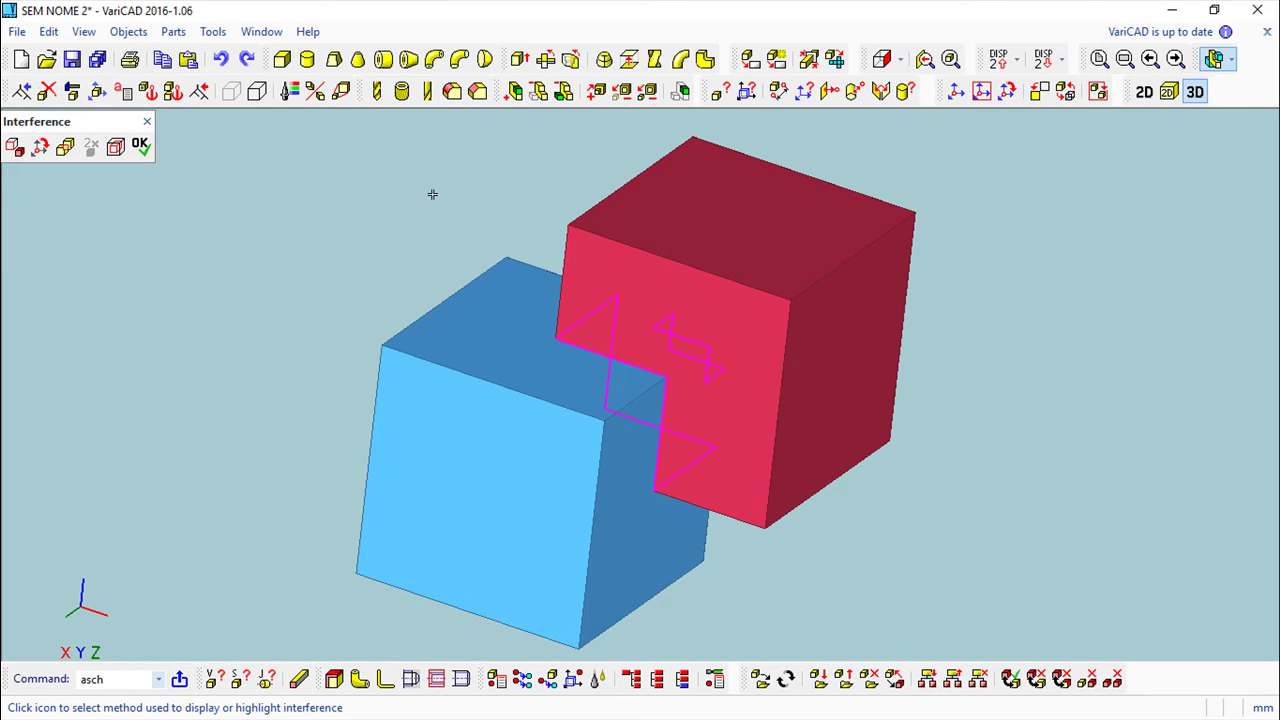
pyautogui.moveTo(88, 122); pyautogui.dragTo(225, 185)
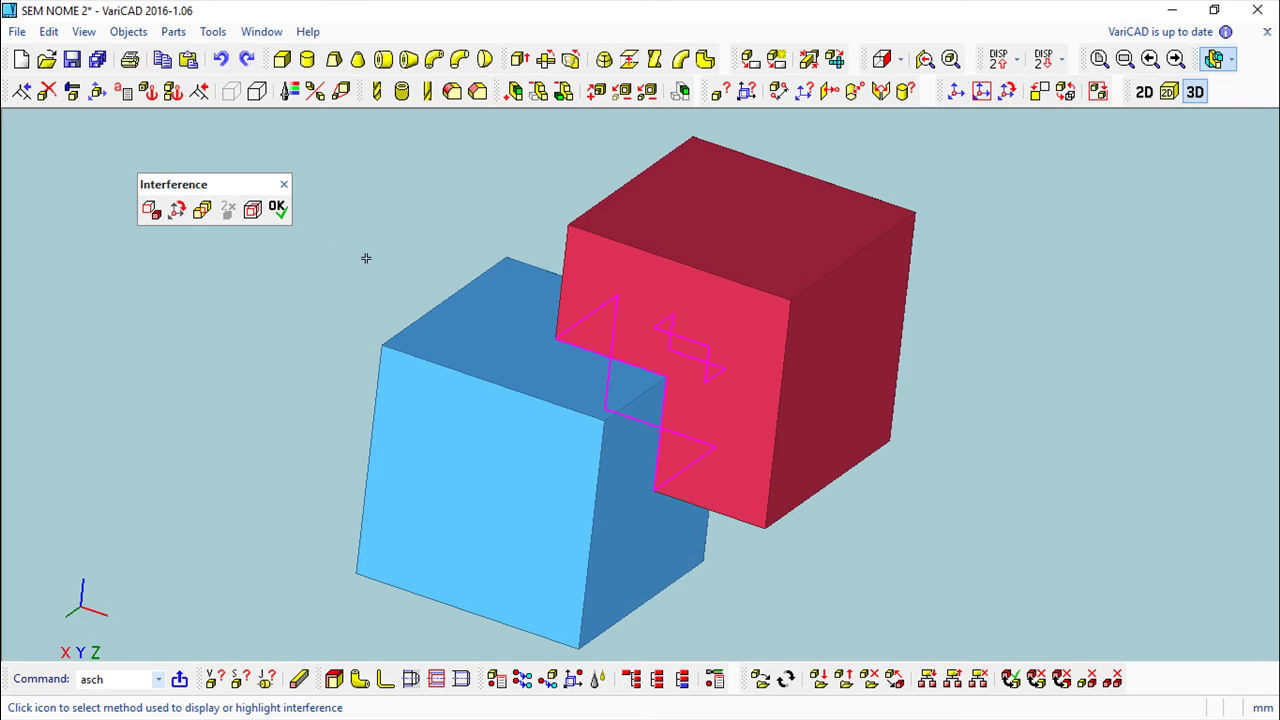
# Highlight all interferences, then orbit around an intersection curve set as rotation centre
pyautogui.click(150, 210)
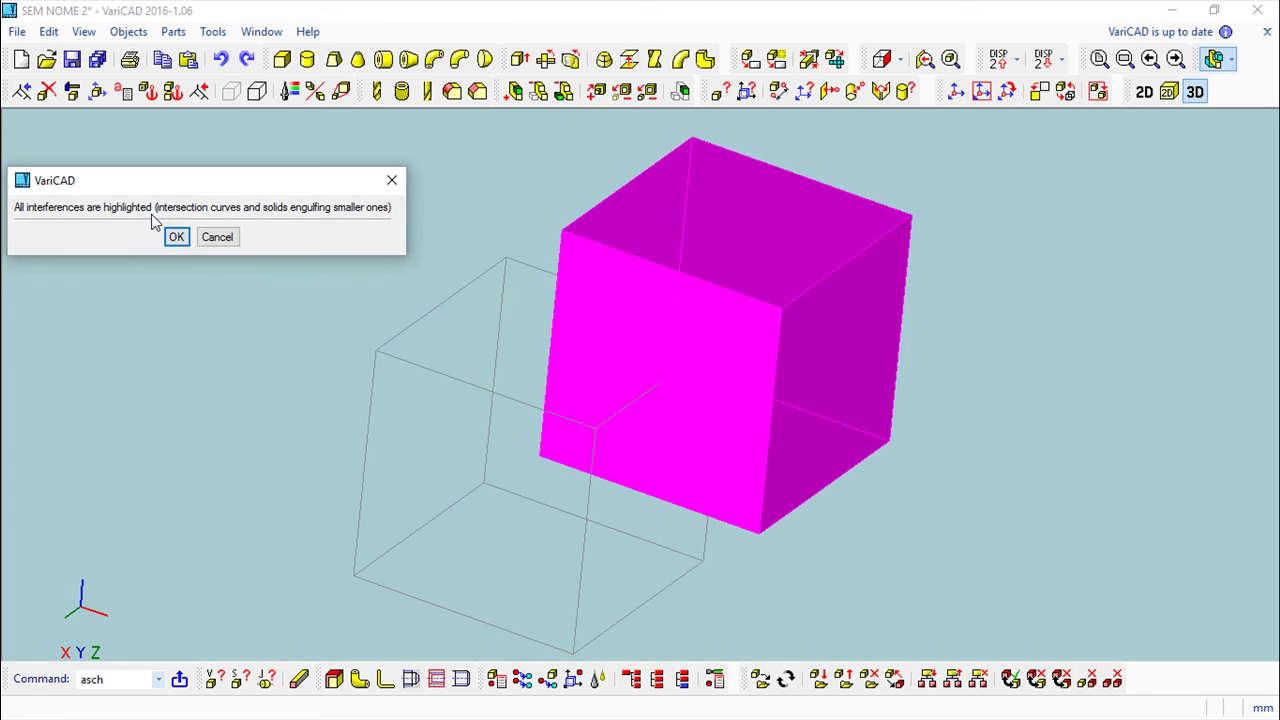
pyautogui.click(175, 236)
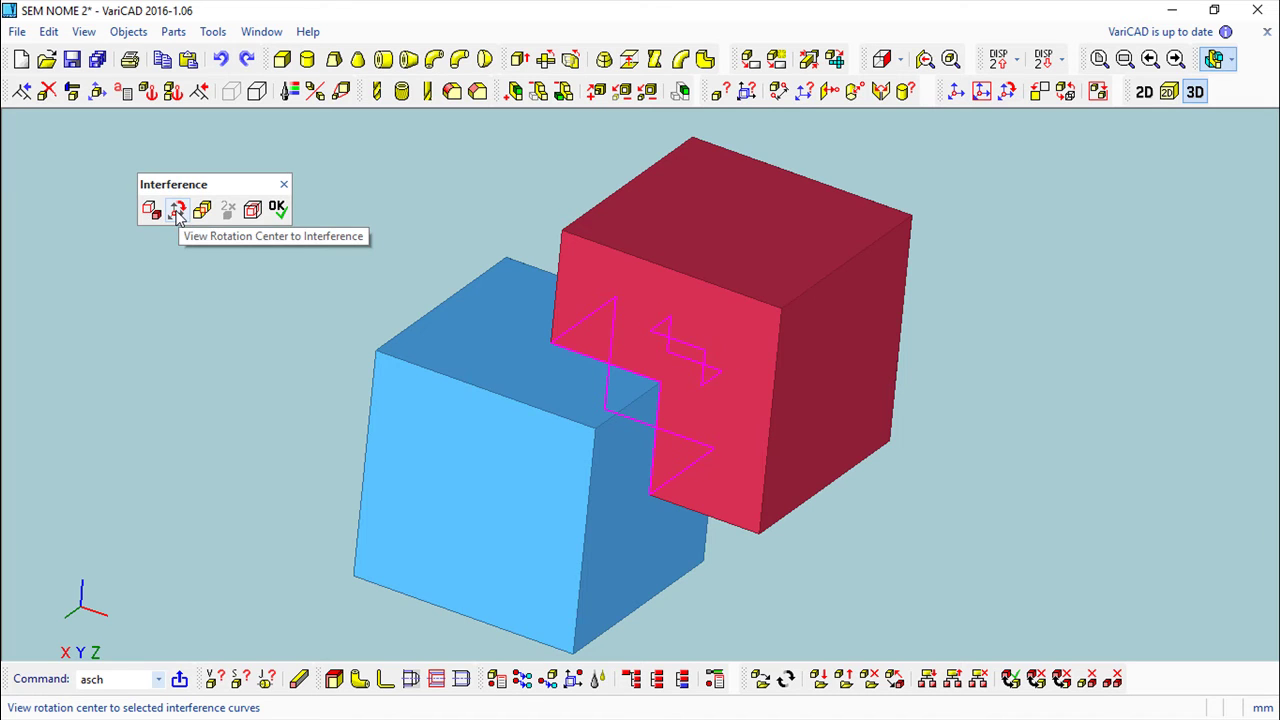
pyautogui.click(178, 210)
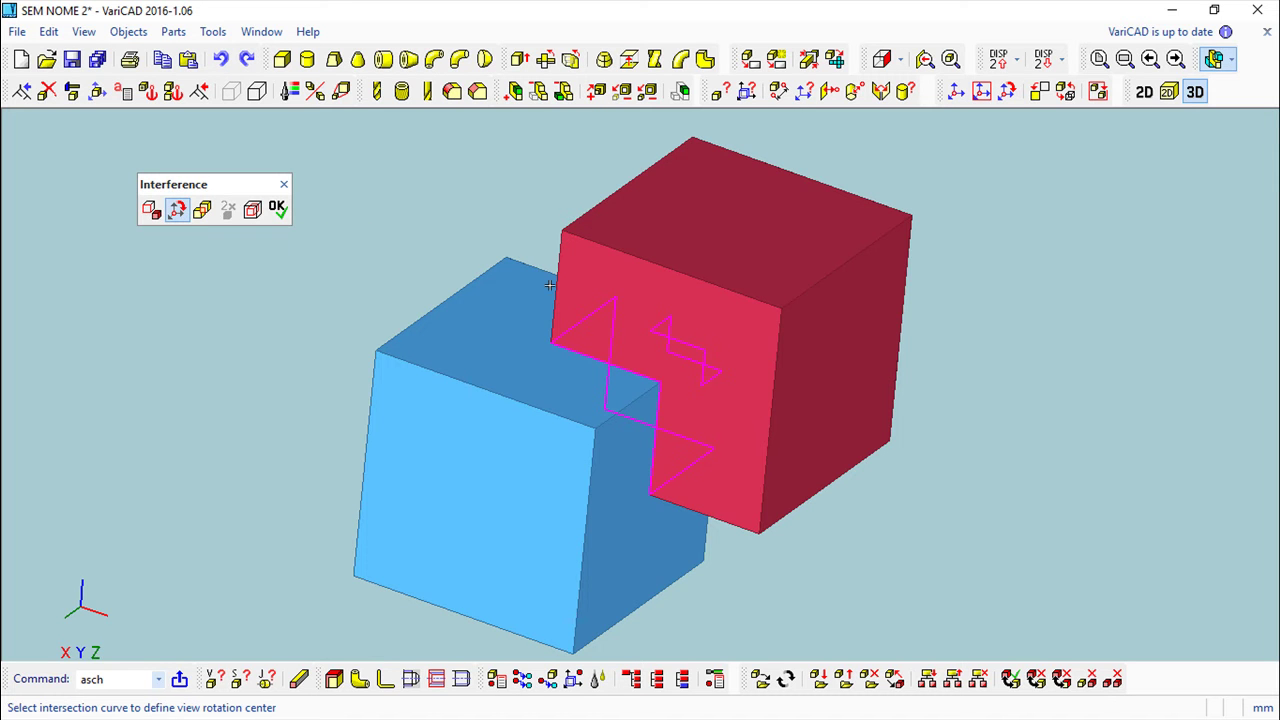
pyautogui.click(689, 346)
pyautogui.moveTo(1081, 428)
pyautogui.mouseDown(button='middle')
pyautogui.moveTo(920, 406)
pyautogui.moveTo(1086, 386)
pyautogui.moveTo(954, 409)
pyautogui.moveTo(1060, 431)
pyautogui.mouseUp(button='middle')
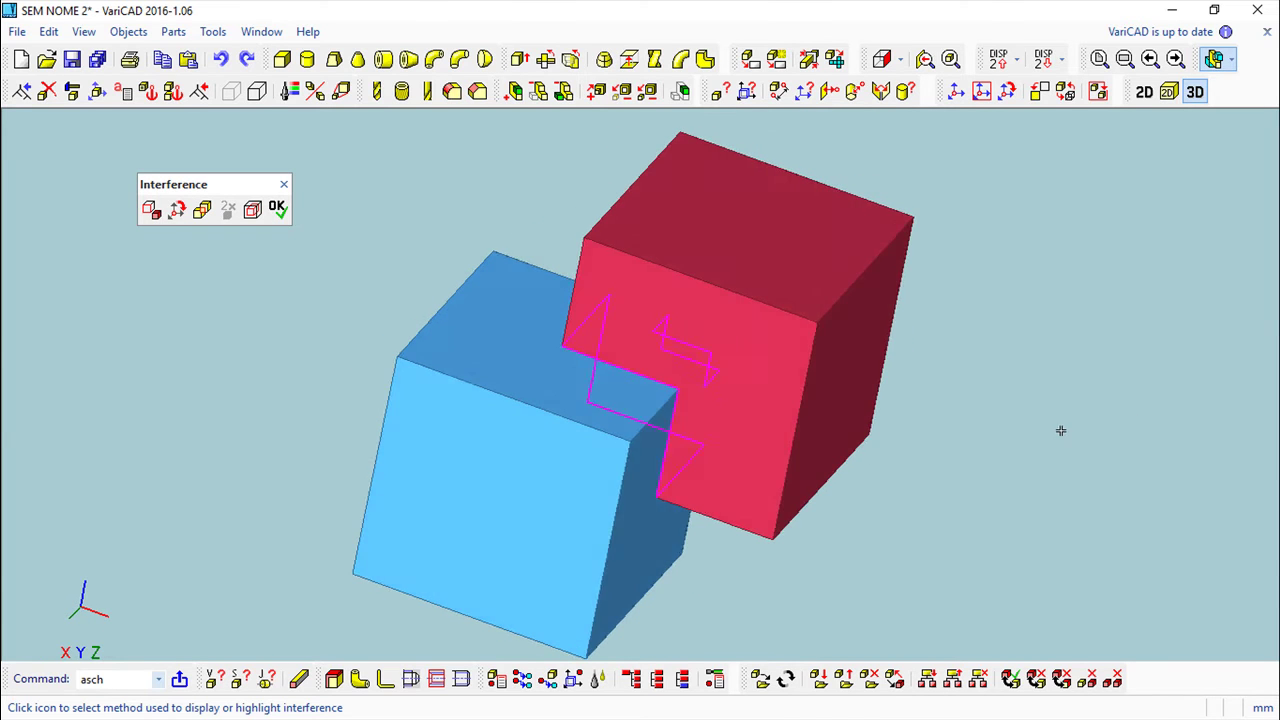
# Make the other intersection curve the rotation centre and orbit around it
pyautogui.click(177, 209)
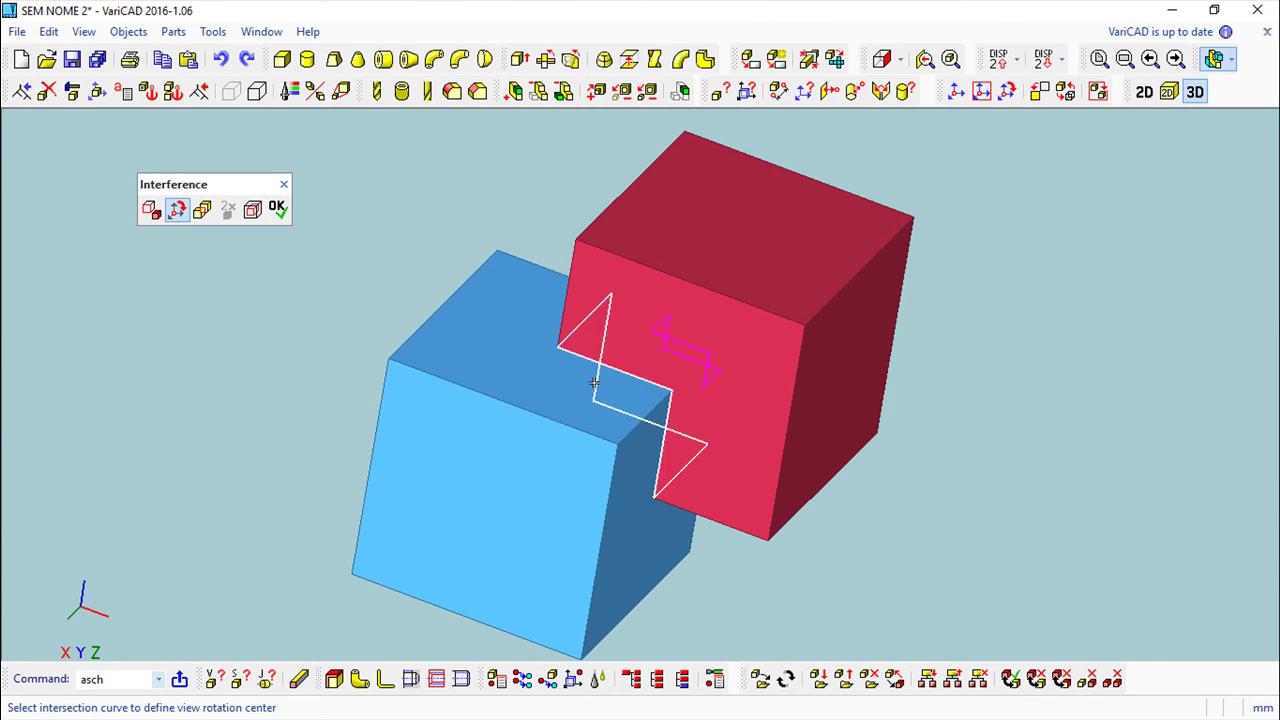
pyautogui.click(578, 356)
pyautogui.moveTo(986, 466)
pyautogui.mouseDown(button='middle')
pyautogui.moveTo(907, 424)
pyautogui.moveTo(1031, 434)
pyautogui.moveTo(1080, 457)
pyautogui.moveTo(965, 475)
pyautogui.mouseUp(button='middle')
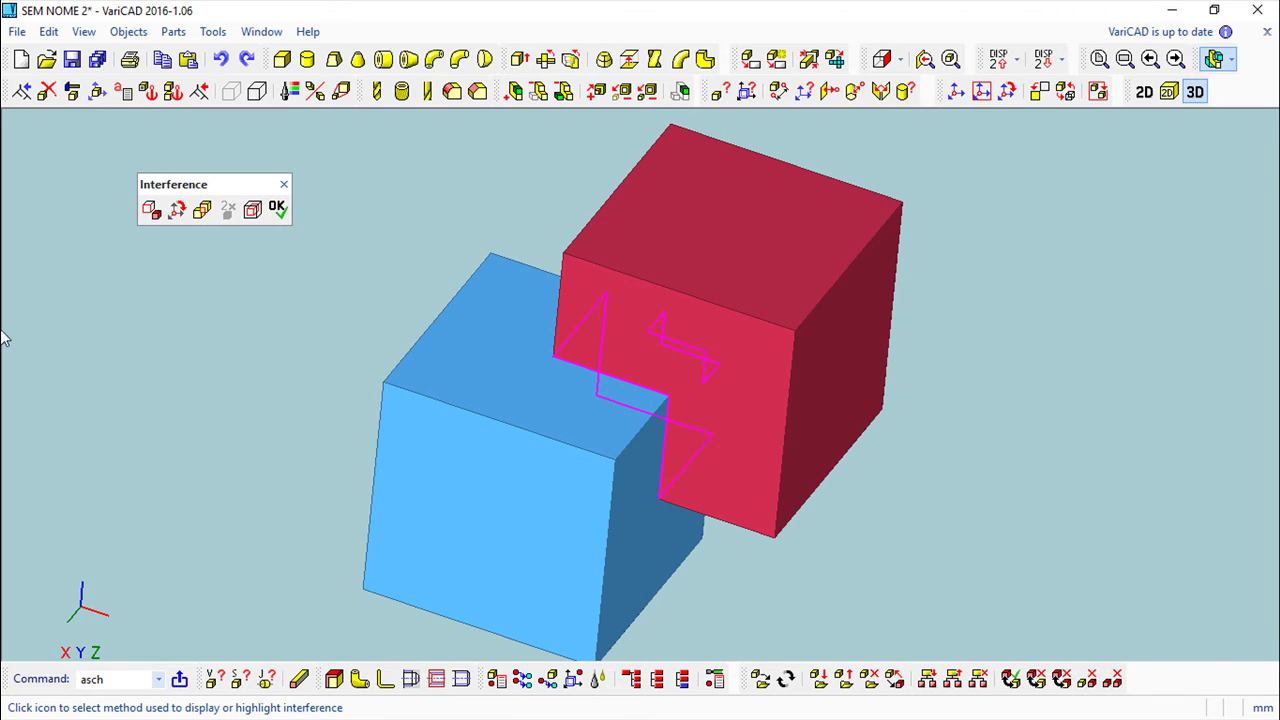
# Highlight the colliding solids from a picked curve, orbit, then end the interference display
pyautogui.click(202, 212)
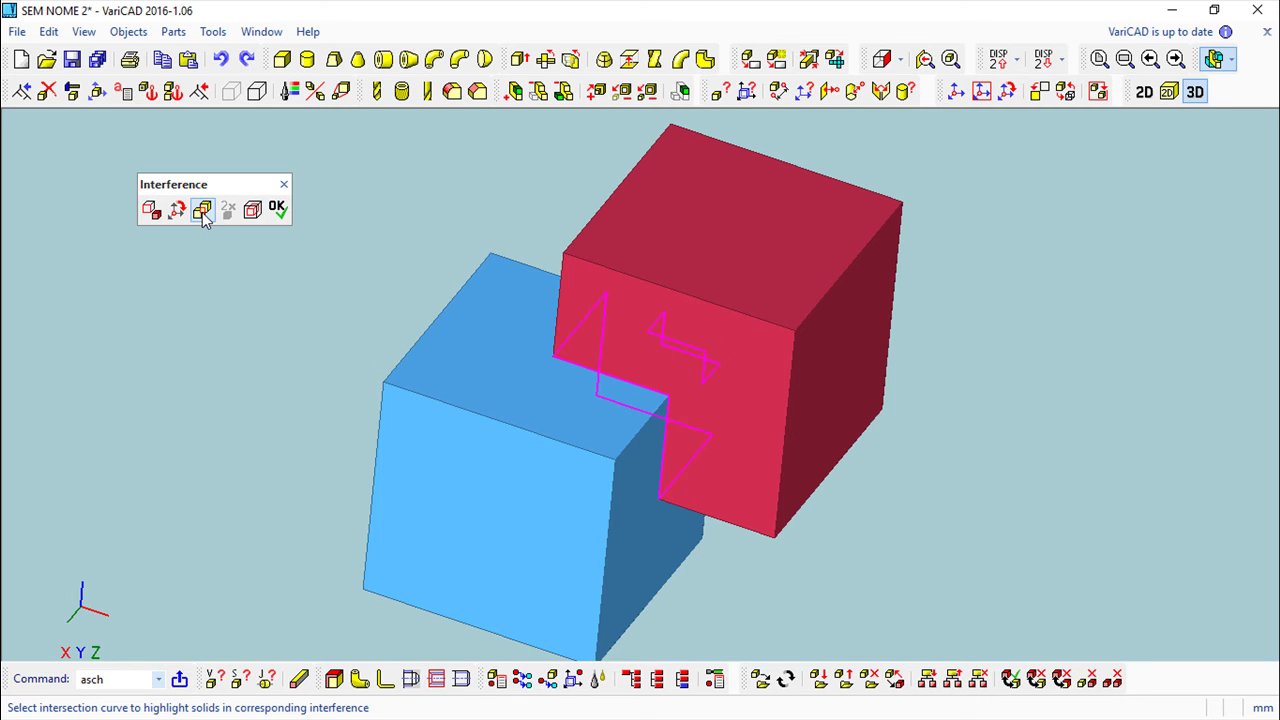
pyautogui.click(583, 334)
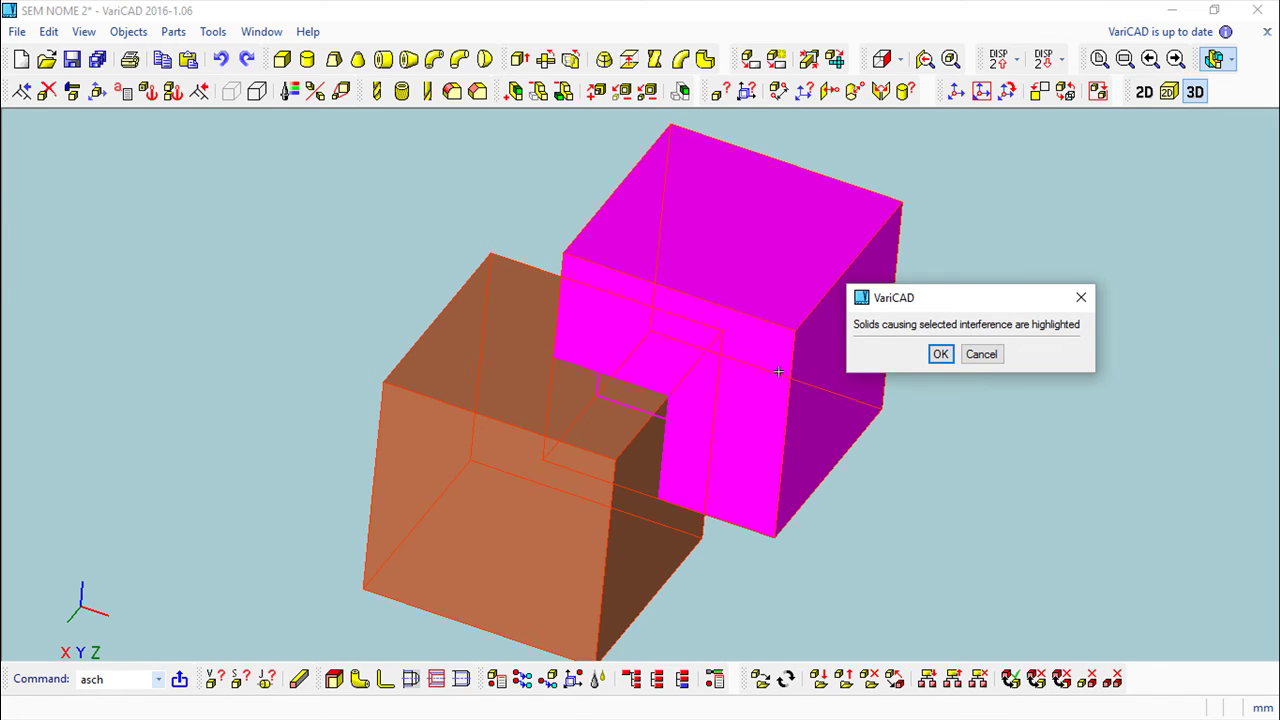
pyautogui.click(981, 354)
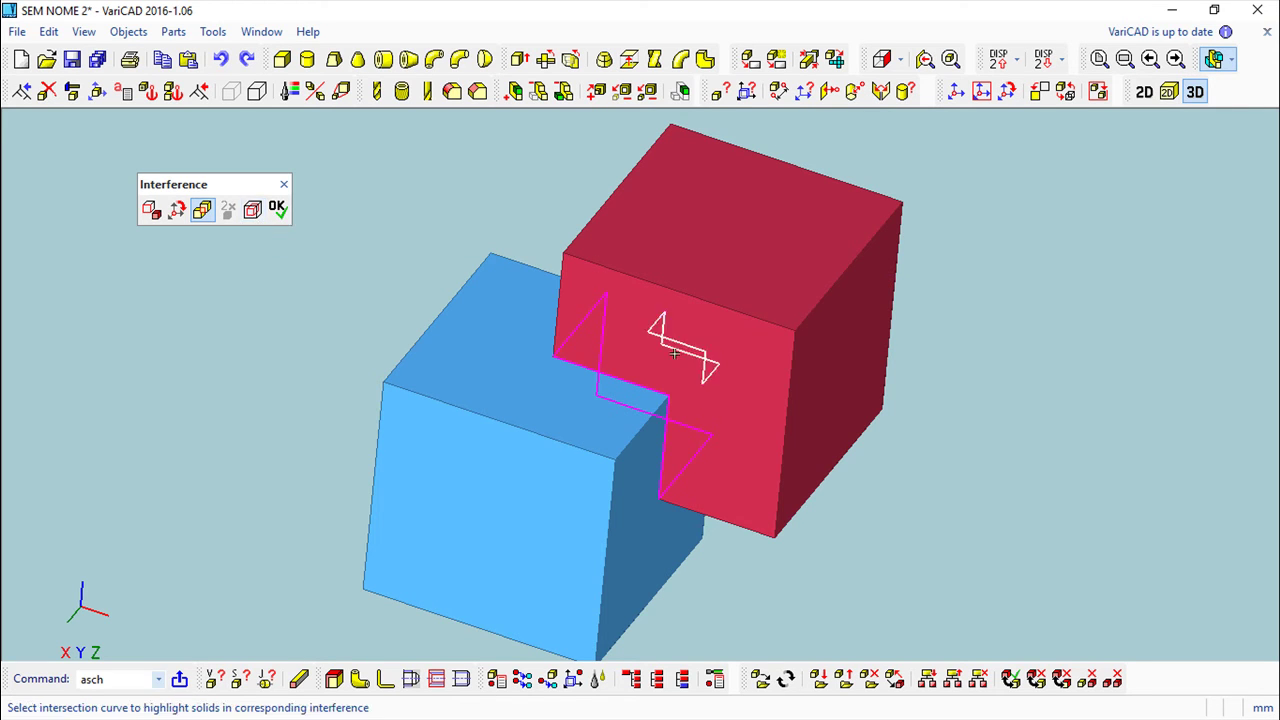
pyautogui.moveTo(971, 480); pyautogui.dragTo(857, 421, button='middle')
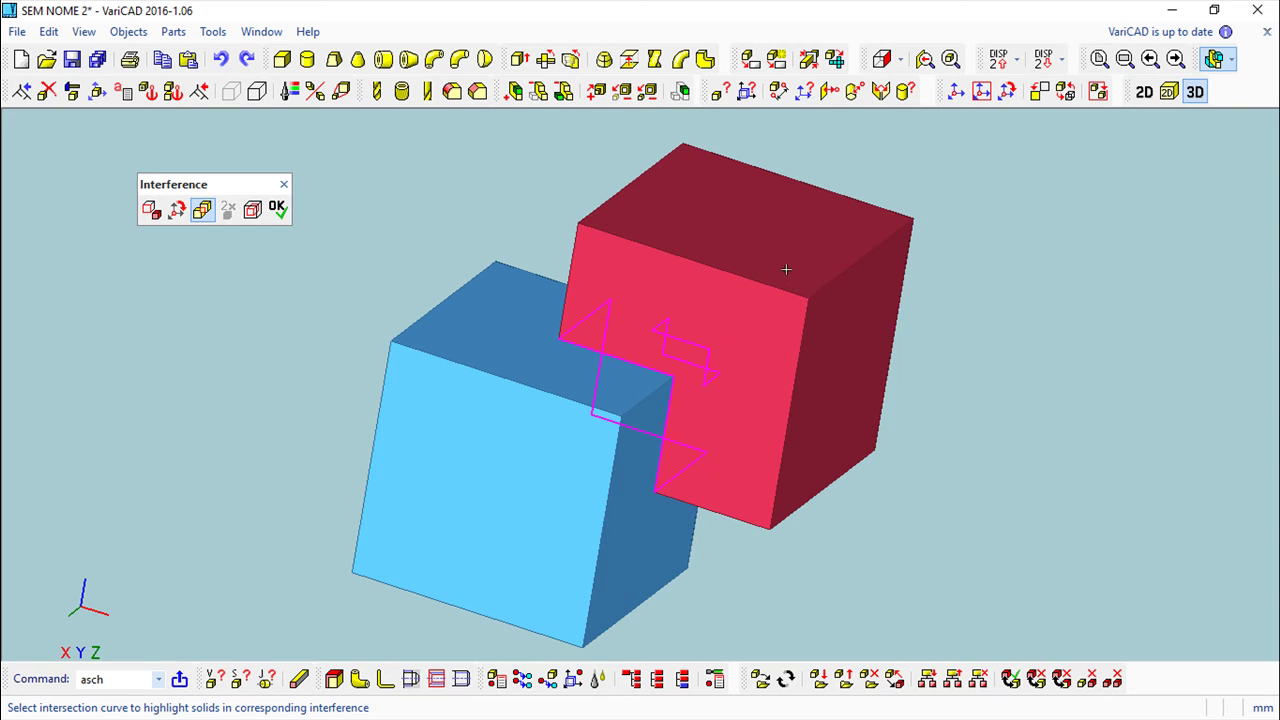
pyautogui.click(277, 208)
# Create a new box solid measuring 100 × 100 × 100
pyautogui.moveTo(303, 251)
pyautogui.mouseDown(button='middle')
pyautogui.moveTo(289, 286)
pyautogui.moveTo(303, 215)
pyautogui.mouseUp(button='middle')
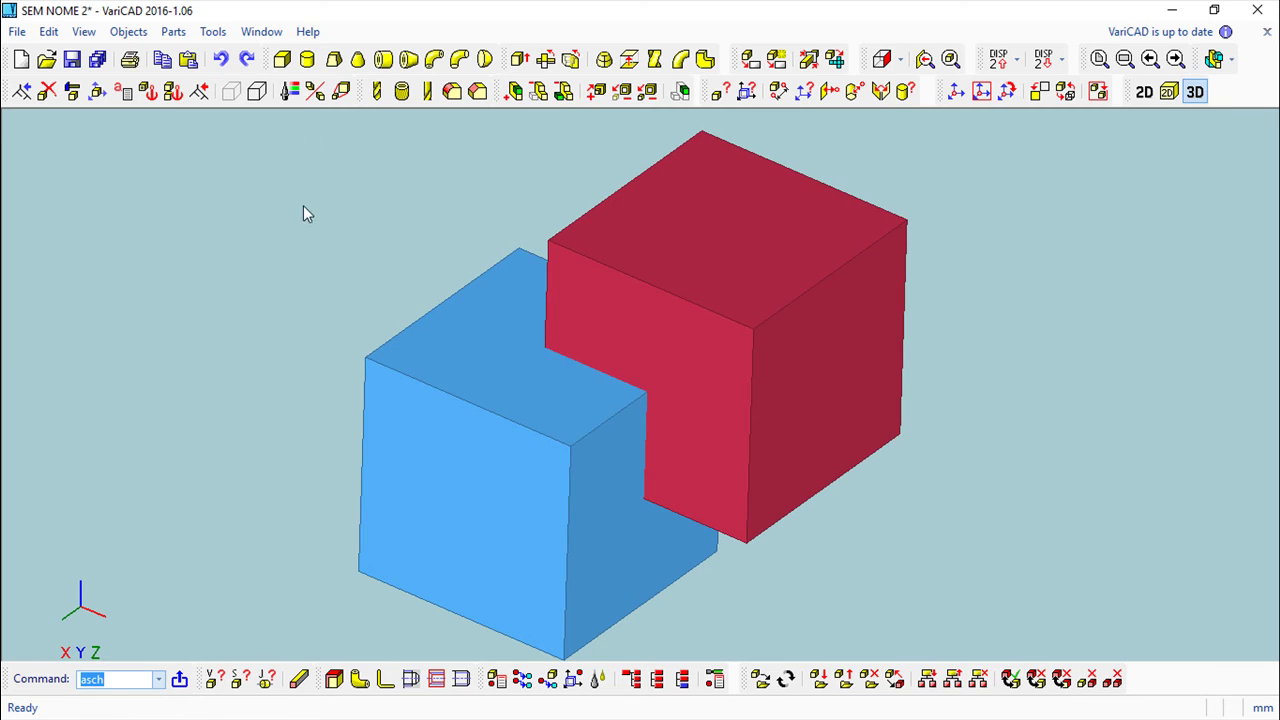
pyautogui.click(283, 62)
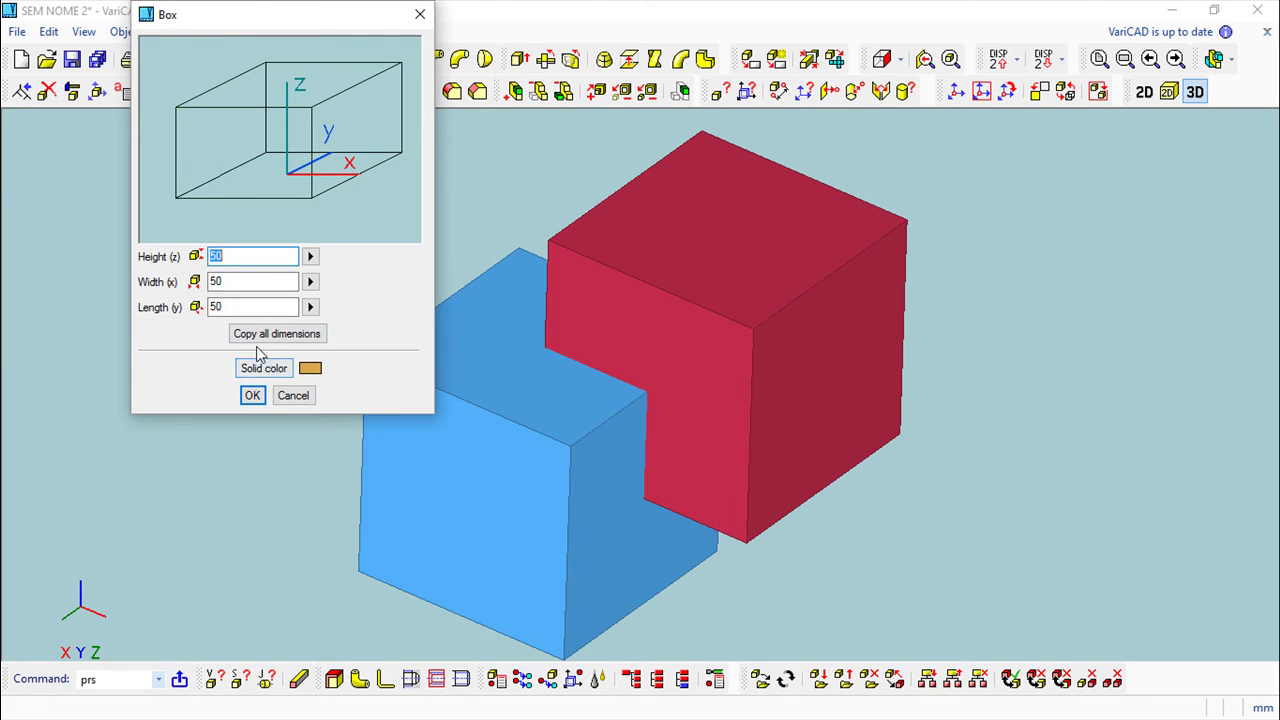
pyautogui.click(237, 256)
pyautogui.doubleClick(237, 256)
pyautogui.write('100')
pyautogui.press('Tab')
pyautogui.write('100')
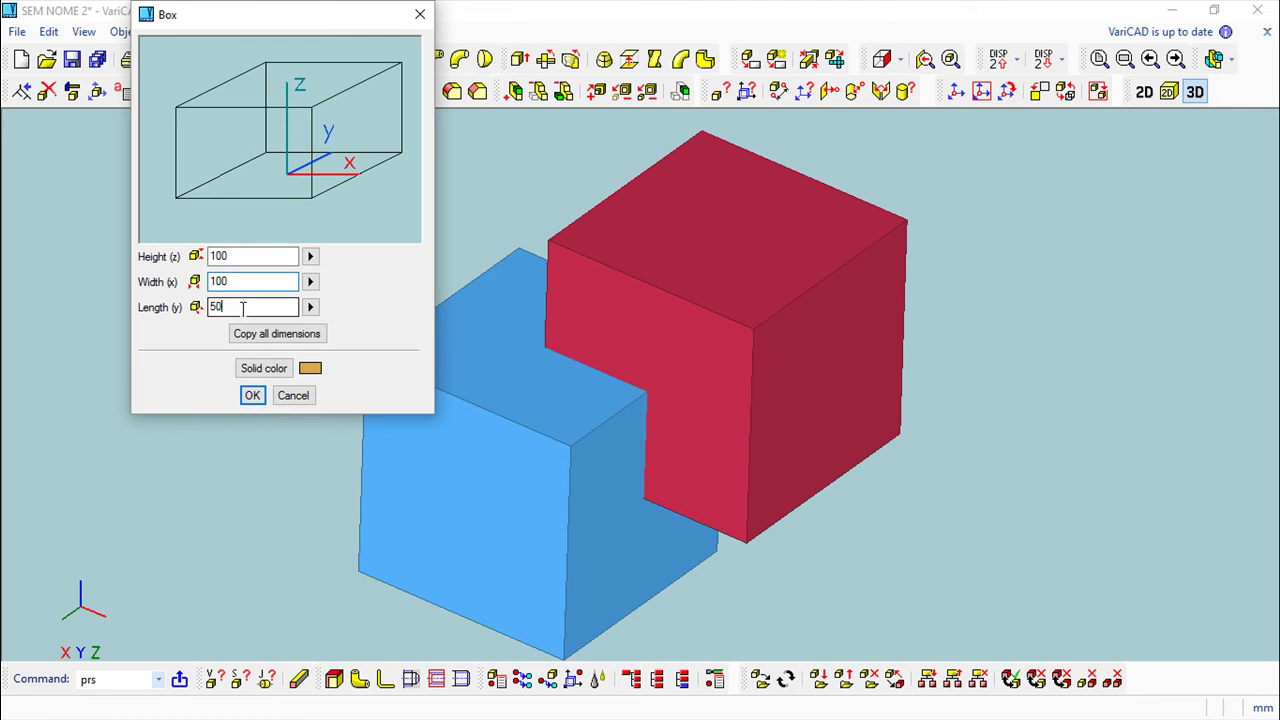
pyautogui.click(245, 336)
pyautogui.click(252, 395)
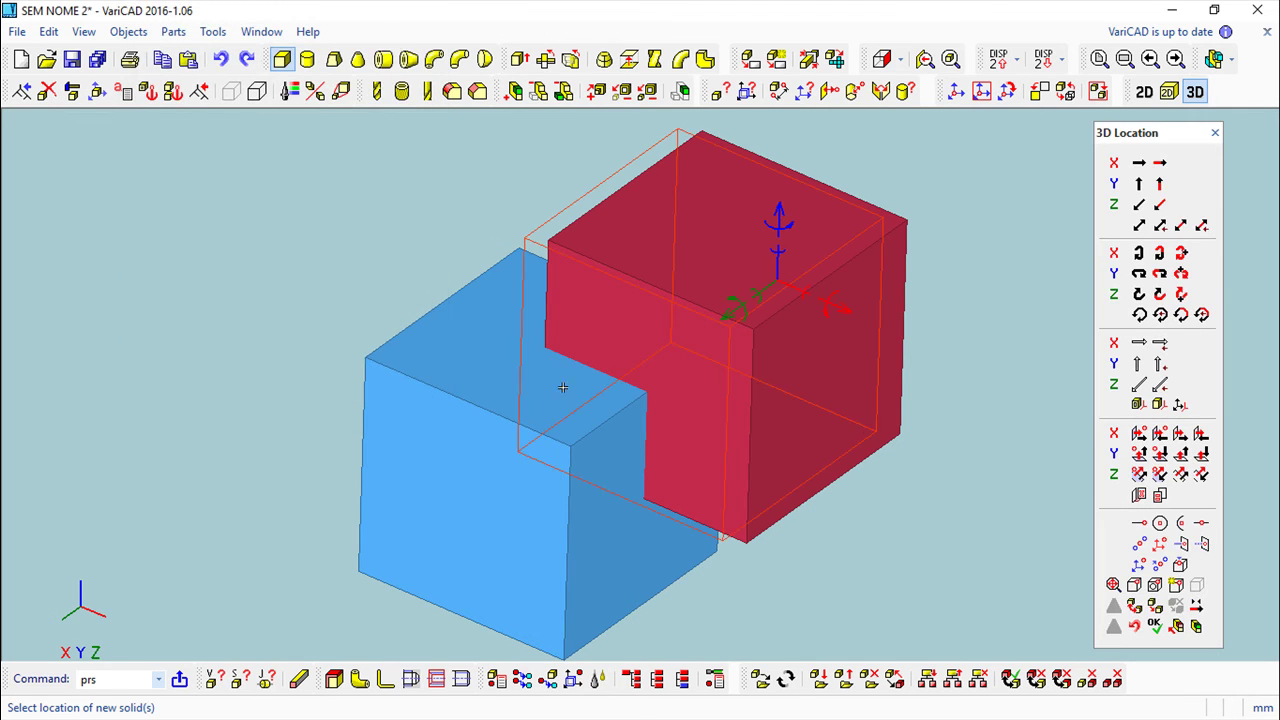
# Place the box at the cube's top corner so it diagonally overlaps the blue cube
pyautogui.moveTo(910, 402); pyautogui.dragTo(1103, 514, button='middle')
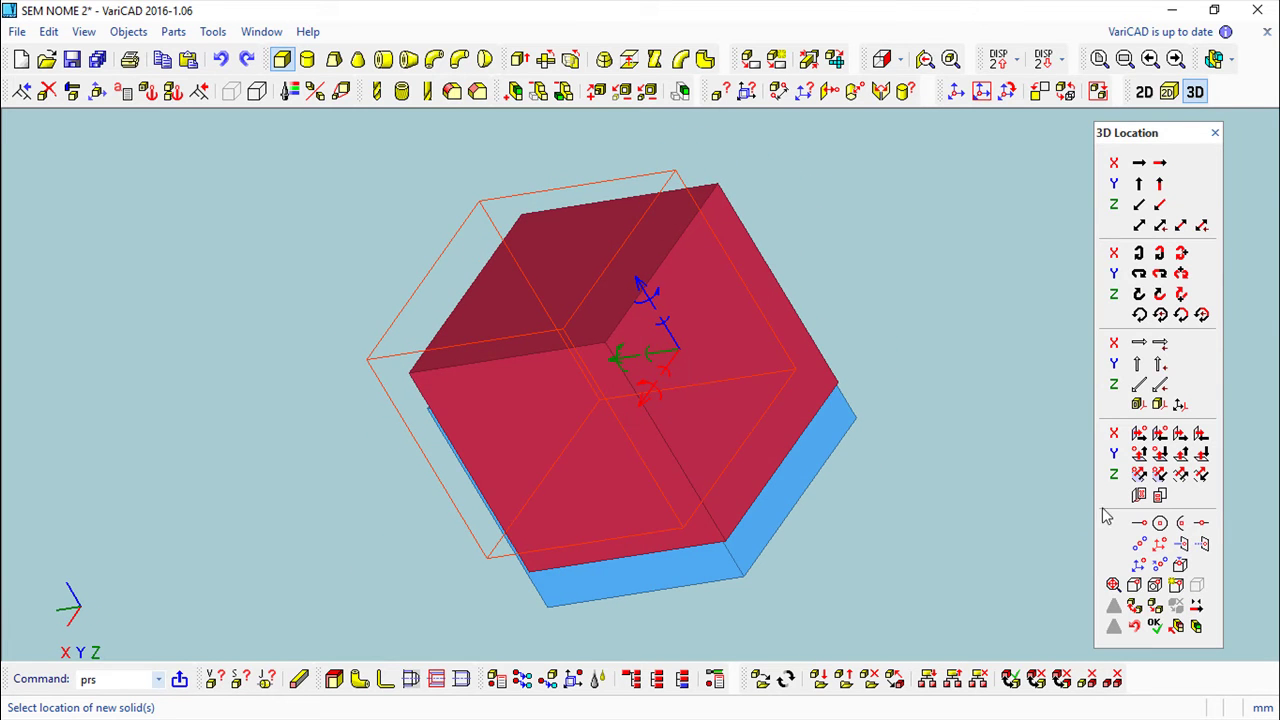
pyautogui.click(1176, 584)
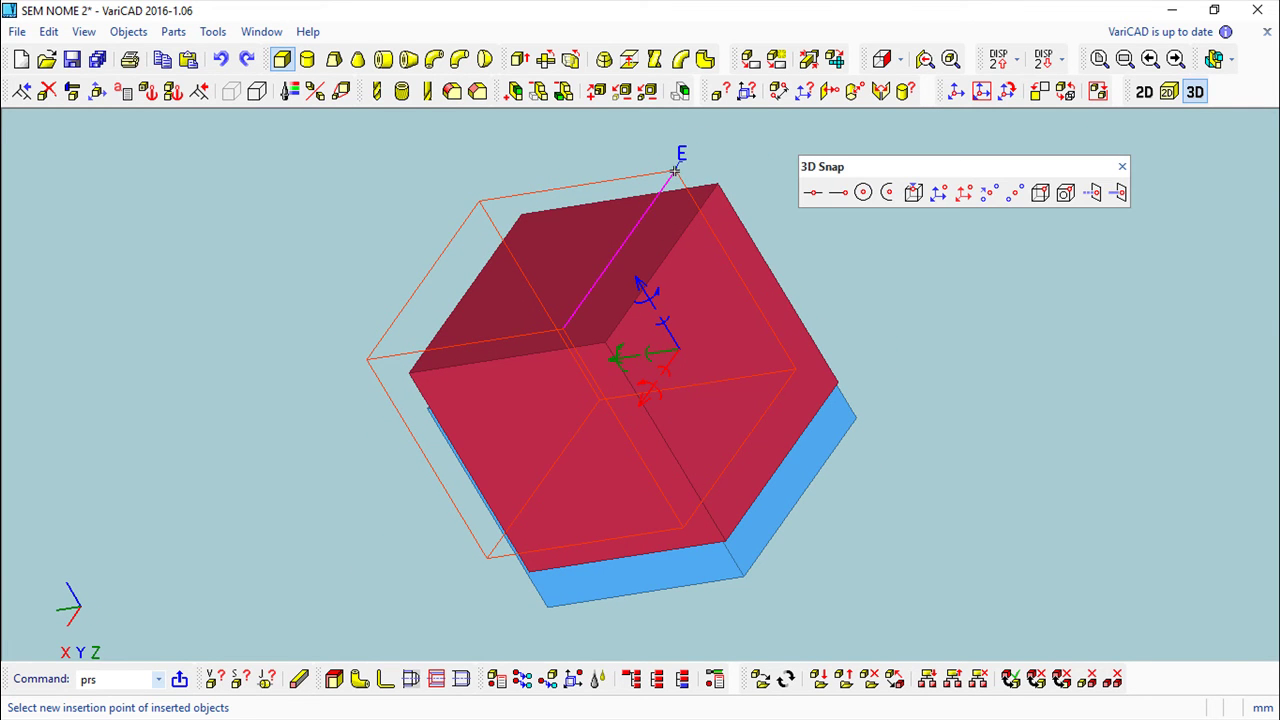
pyautogui.click(716, 182)
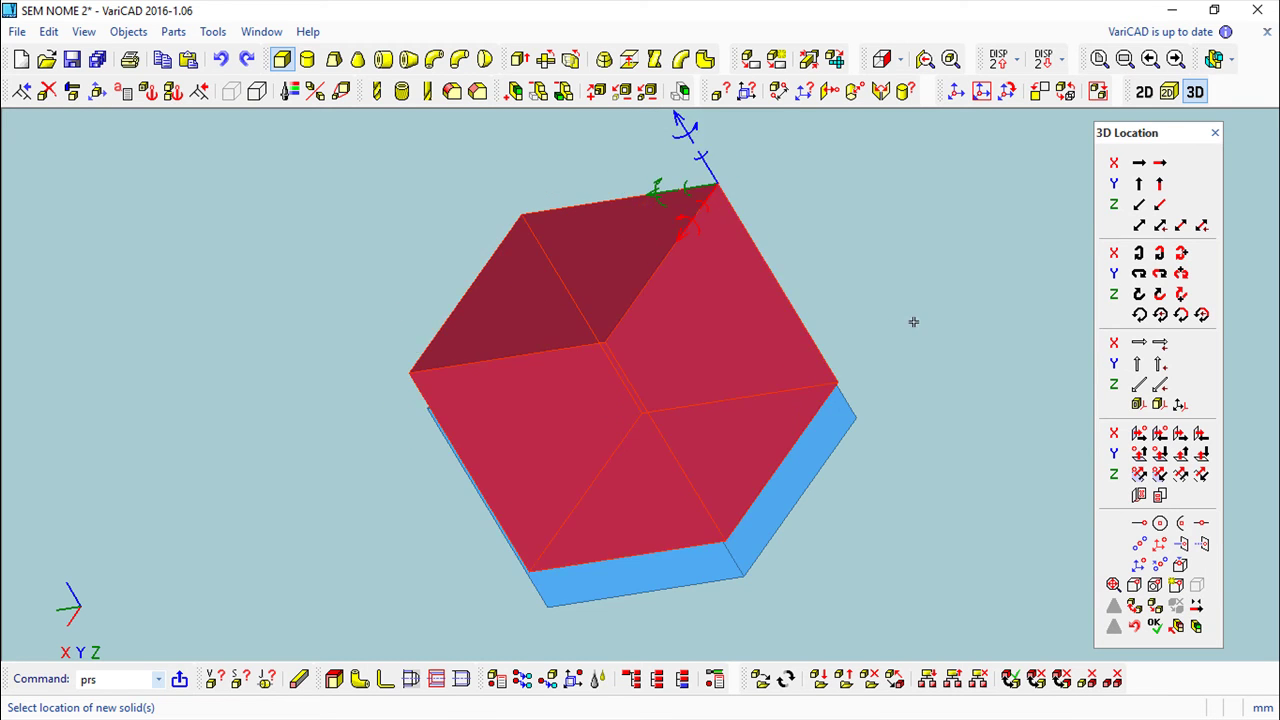
pyautogui.moveTo(914, 320); pyautogui.dragTo(1115, 520, button='middle')
pyautogui.moveTo(995, 567); pyautogui.dragTo(960, 455, button='middle')
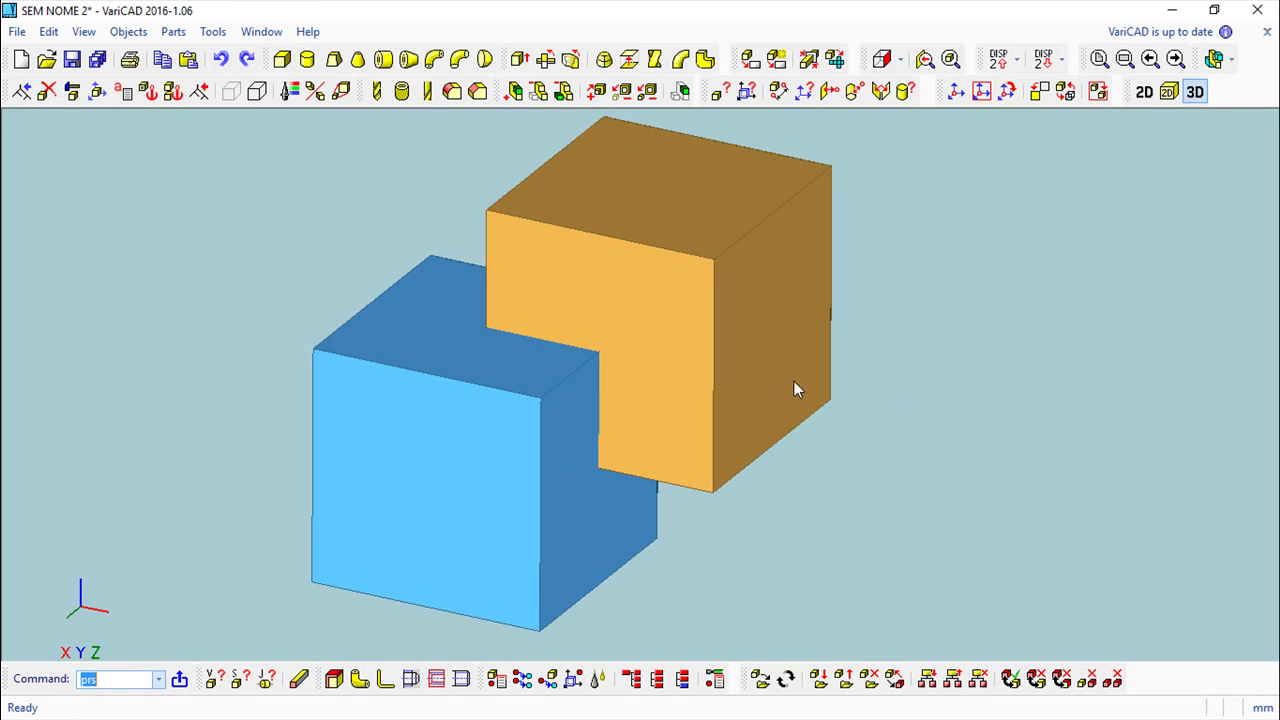
pyautogui.click(128, 31)
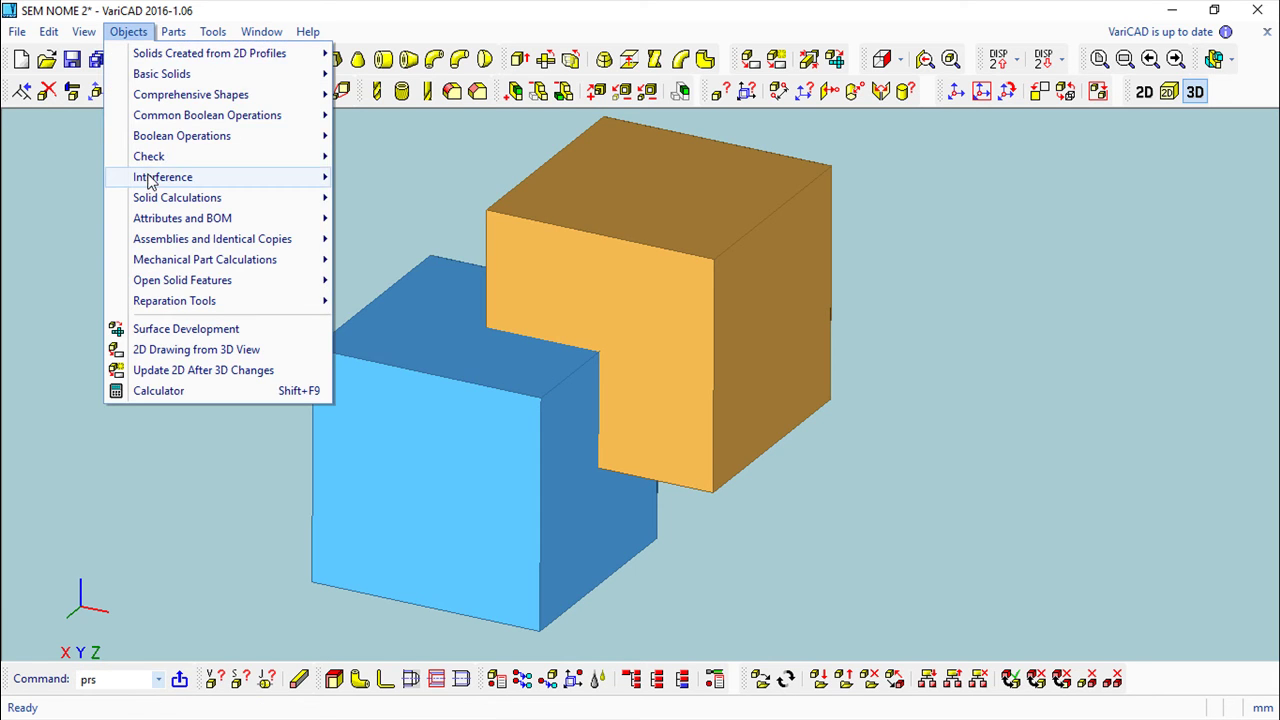
# Run Interference without Selected on the cubes, highlight identical solids, then end the check
pyautogui.moveTo(150, 178)
pyautogui.click(420, 194)
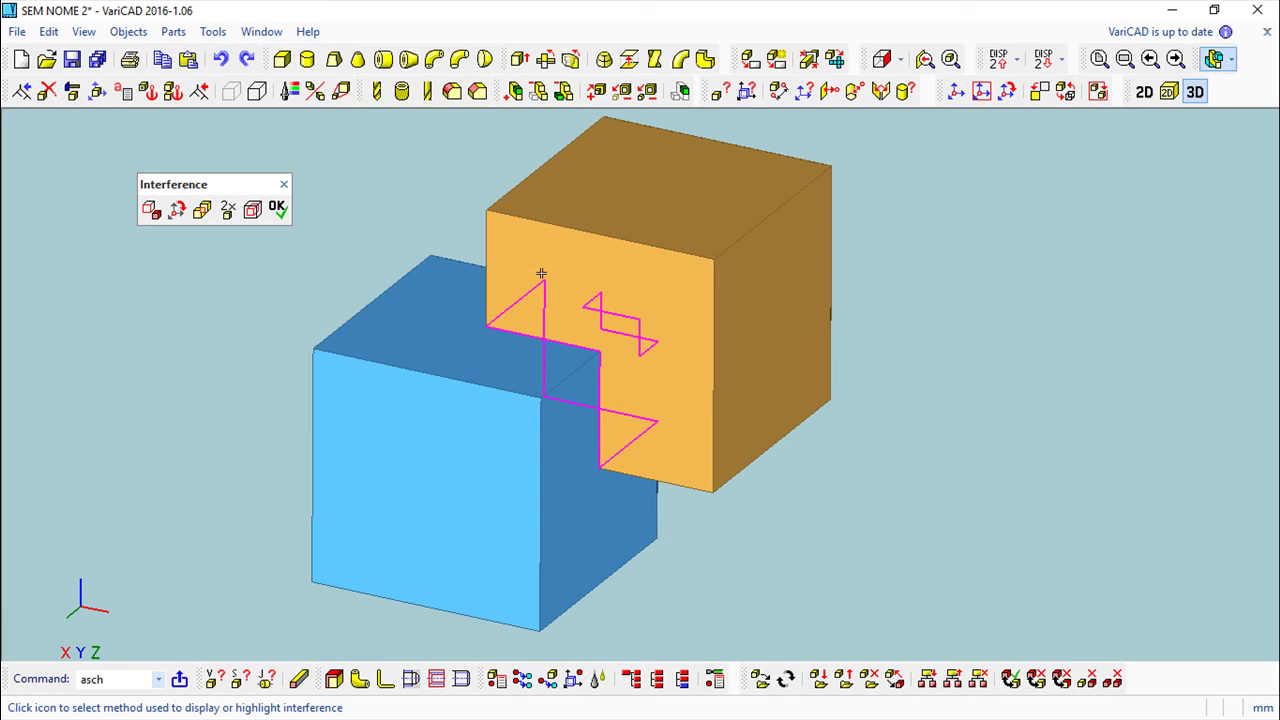
pyautogui.click(228, 212)
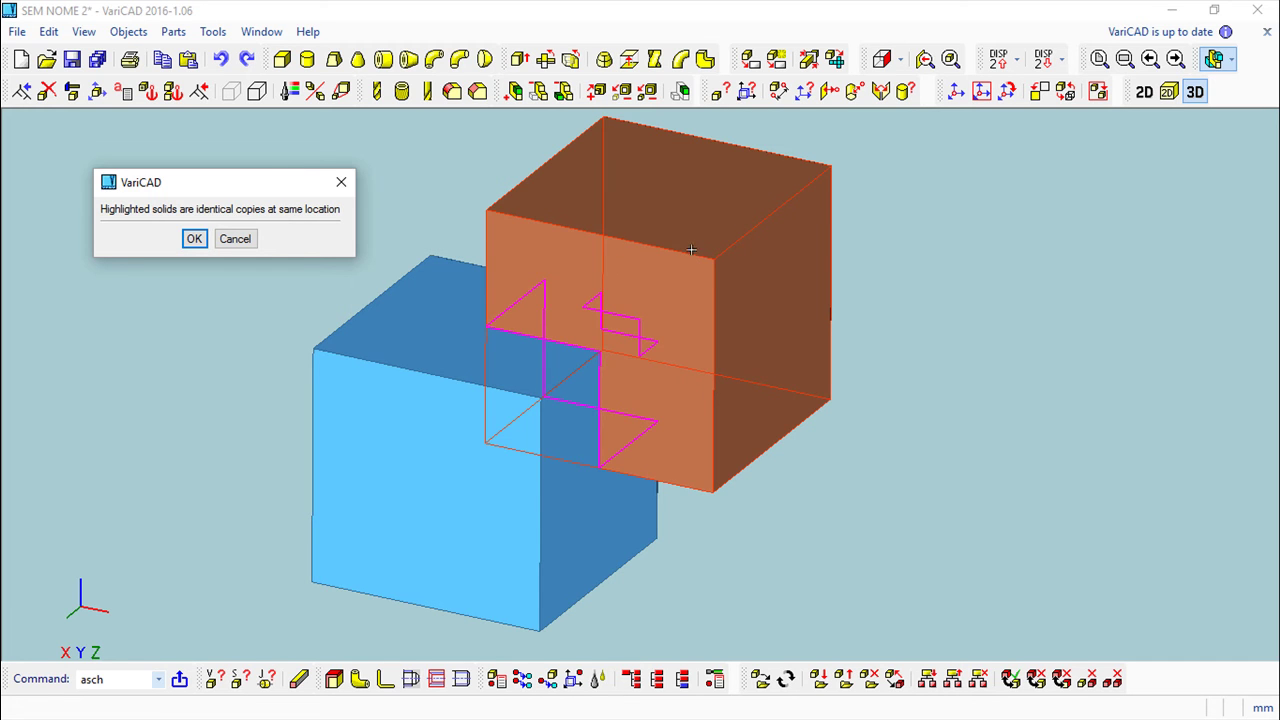
pyautogui.click(236, 239)
pyautogui.press('Escape')
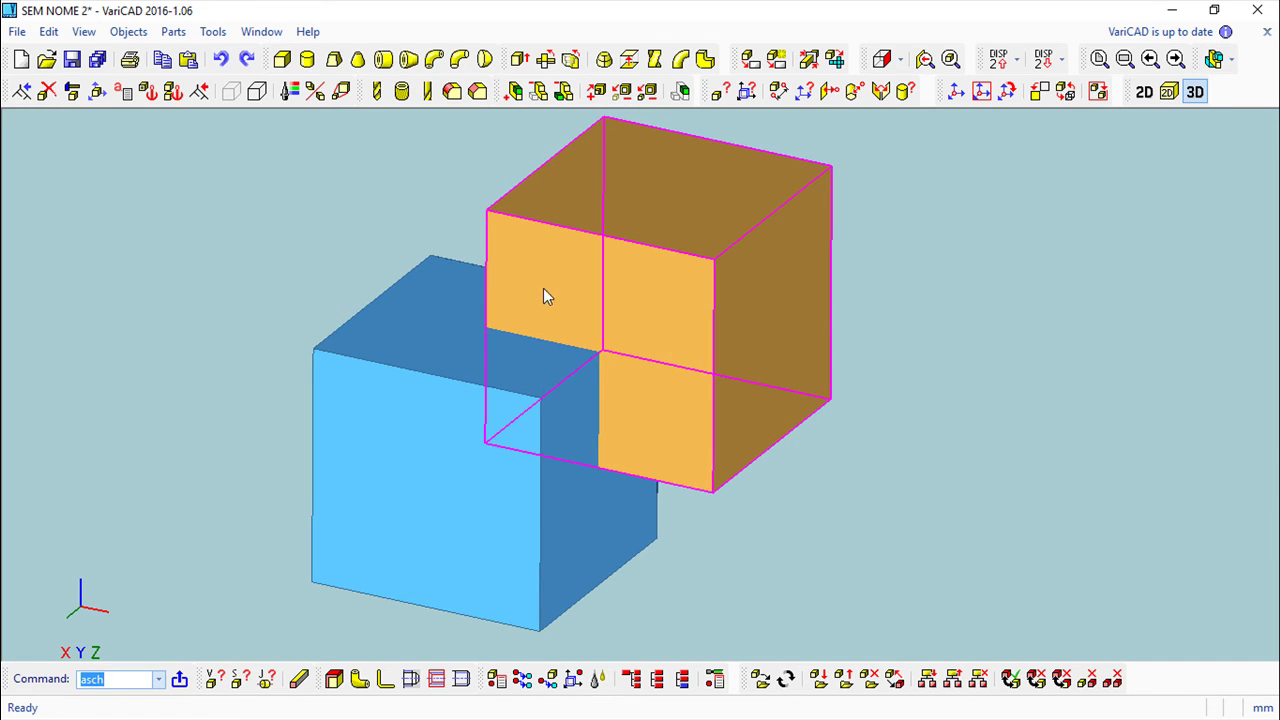
pyautogui.click(128, 31)
pyautogui.moveTo(152, 180)
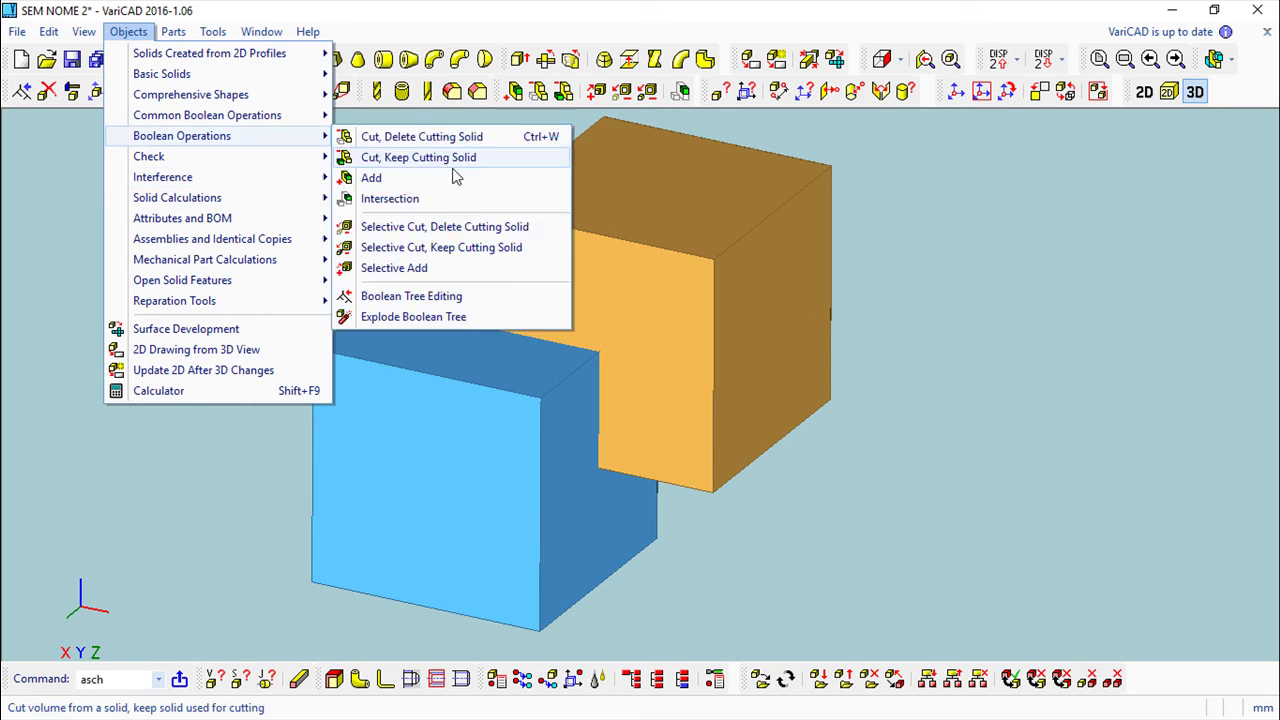
# Open the sample4.dwb clamp assembly drawing
pyautogui.press('Escape')
pyautogui.press('Escape')
pyautogui.click(46, 59)
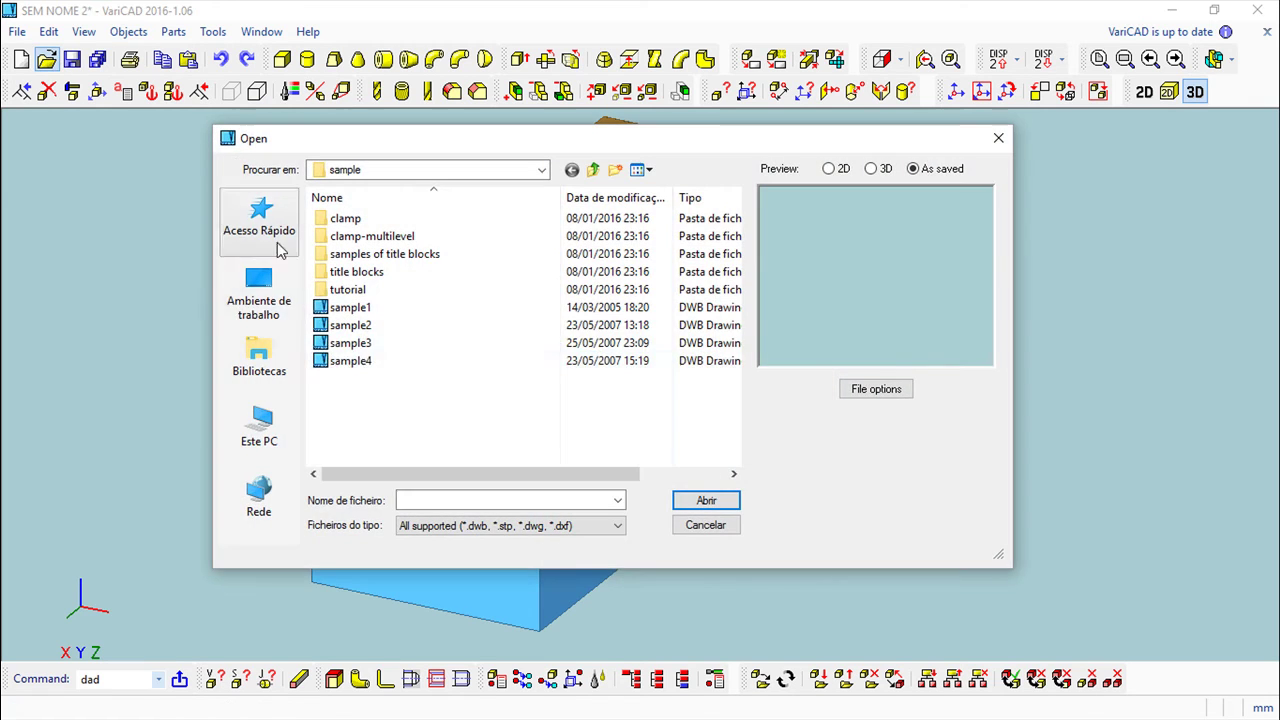
pyautogui.click(345, 361)
pyautogui.click(706, 501)
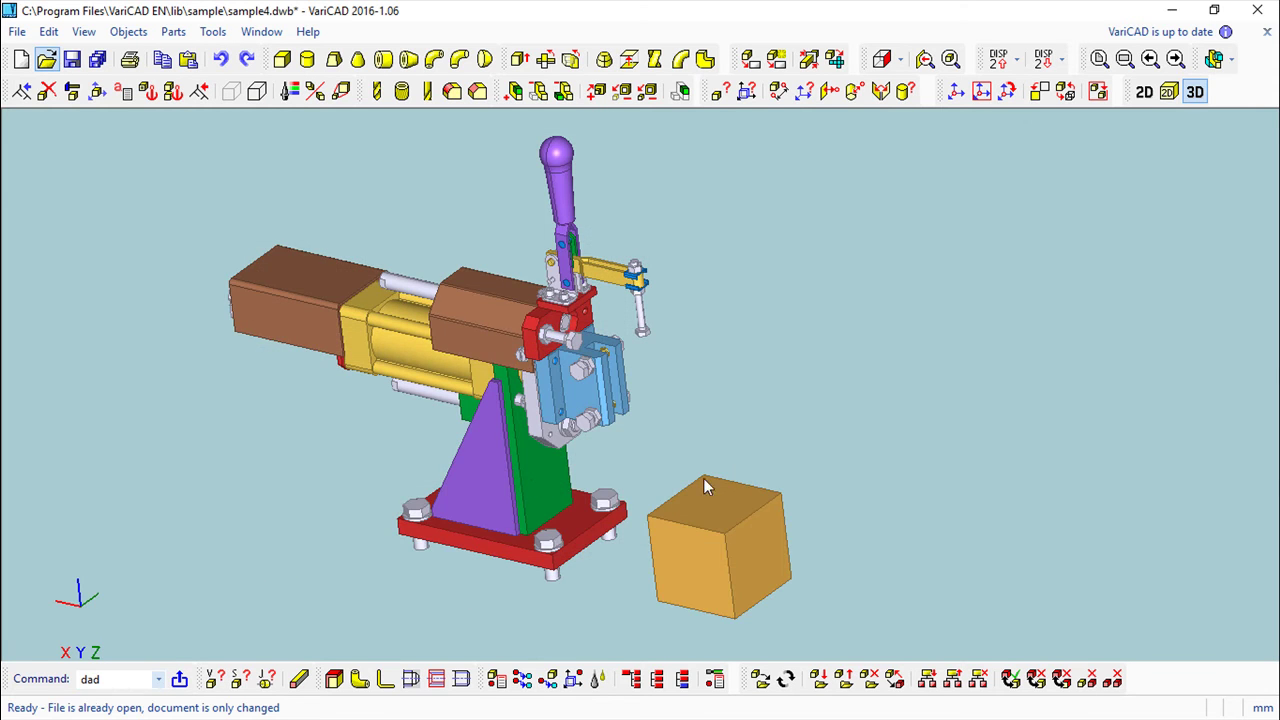
# Delete the stray yellow cube from the assembly and orbit to a side view
pyautogui.click(47, 91)
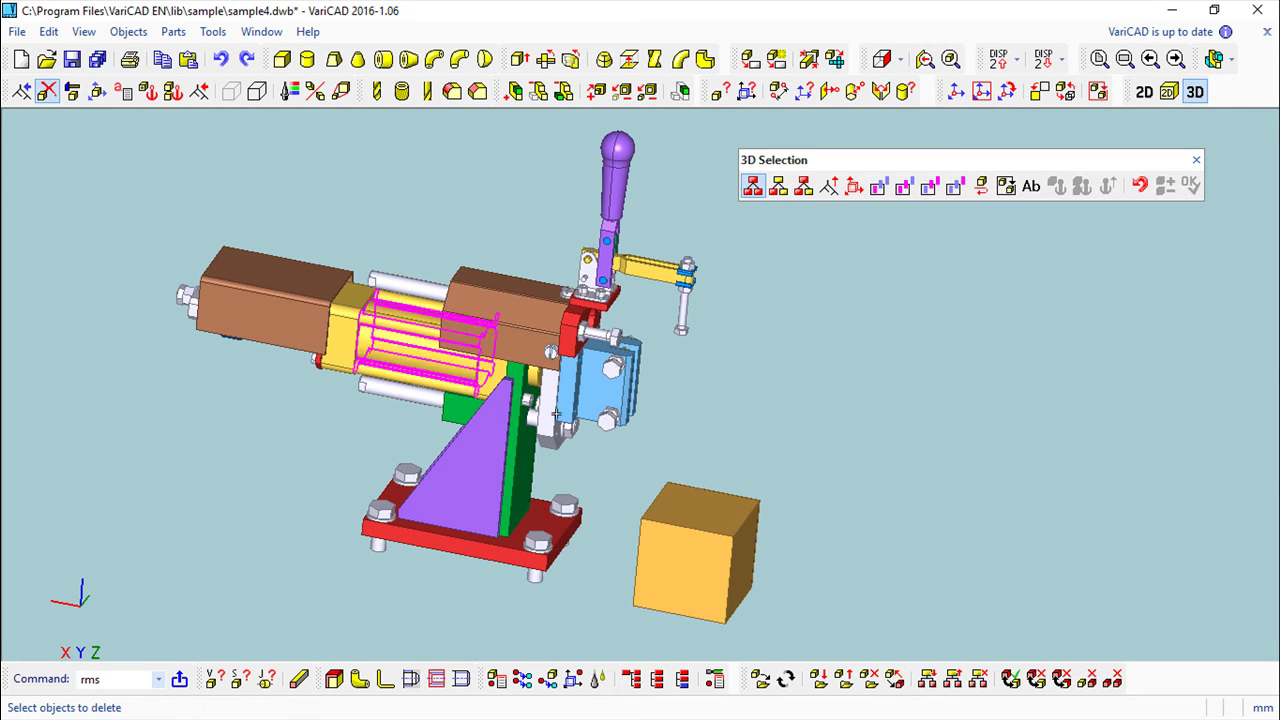
pyautogui.click(697, 545)
pyautogui.rightClick(818, 510)
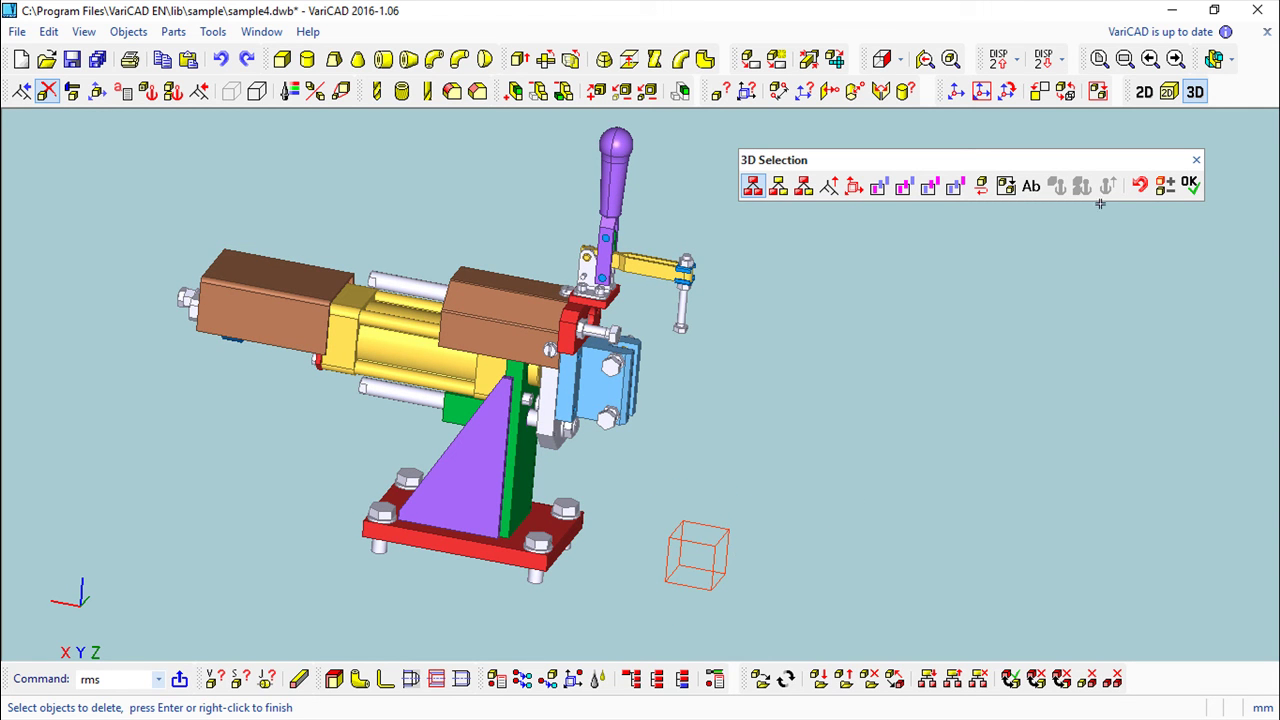
pyautogui.click(1186, 189)
pyautogui.moveTo(1080, 249); pyautogui.dragTo(966, 389, button='middle')
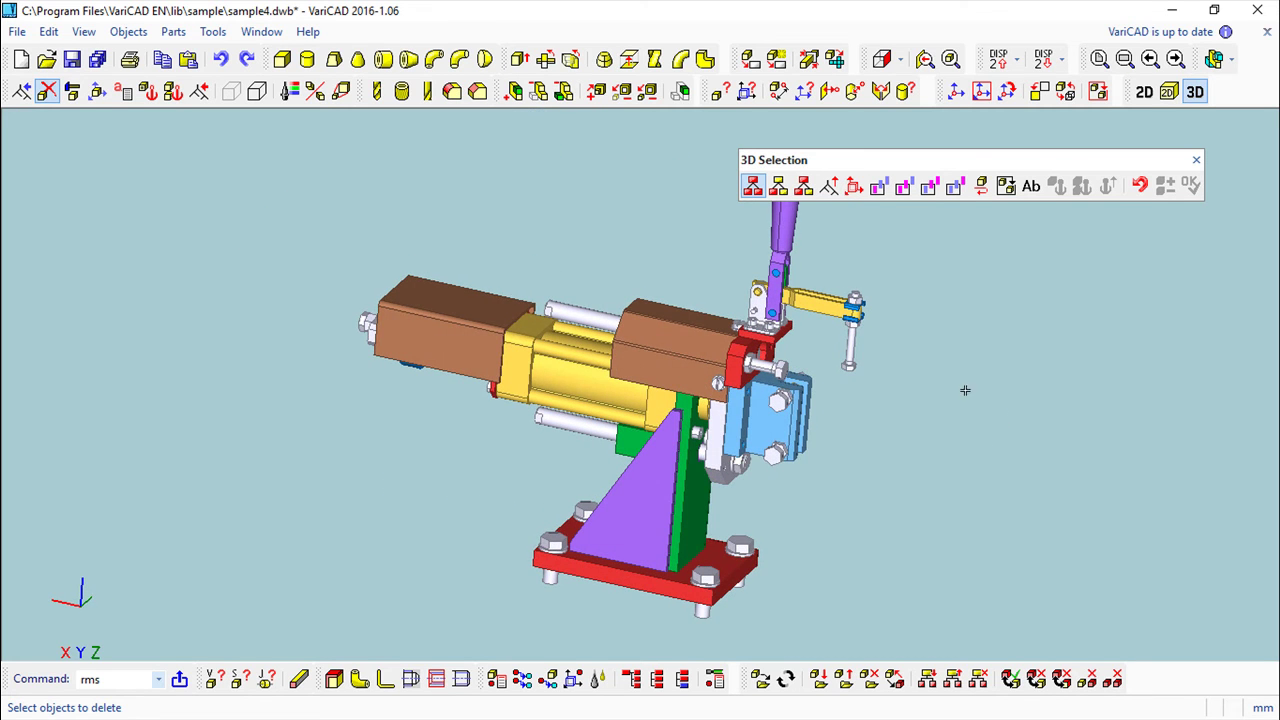
pyautogui.click(128, 31)
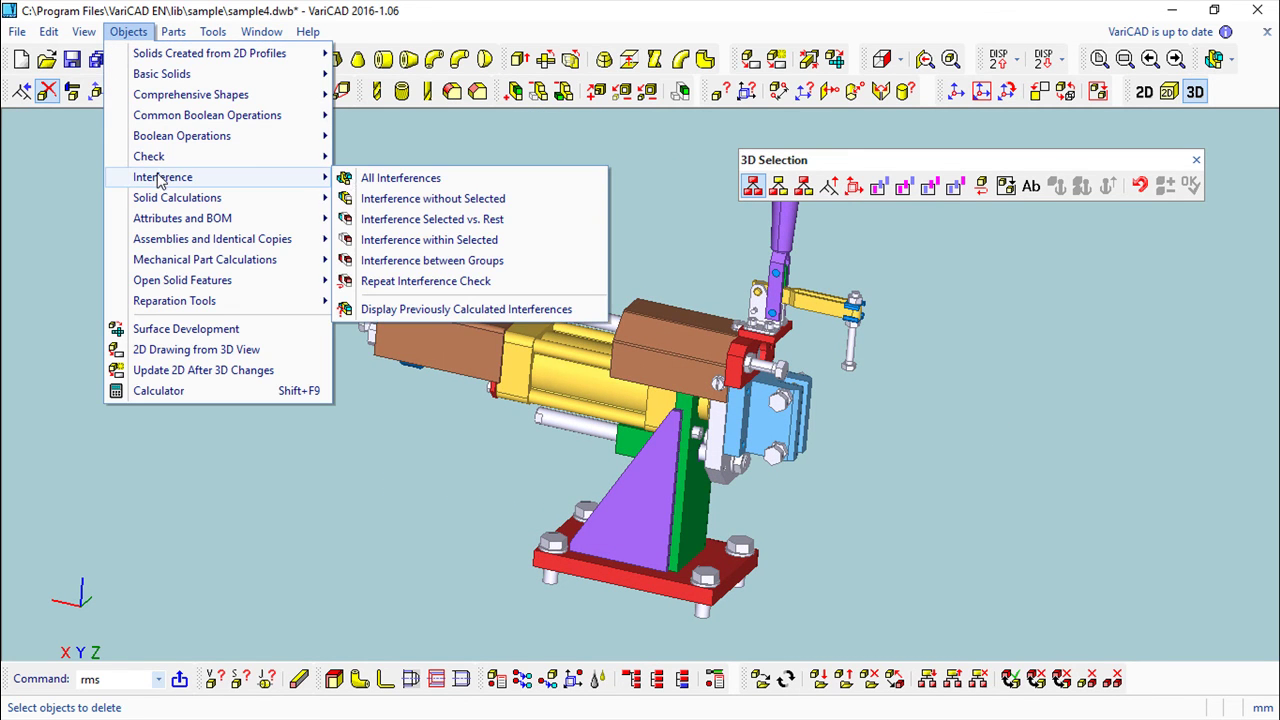
# Check interference excluding the window-selected cylinder parts, inspect the magenta collisions, then close the results
pyautogui.click(398, 199)
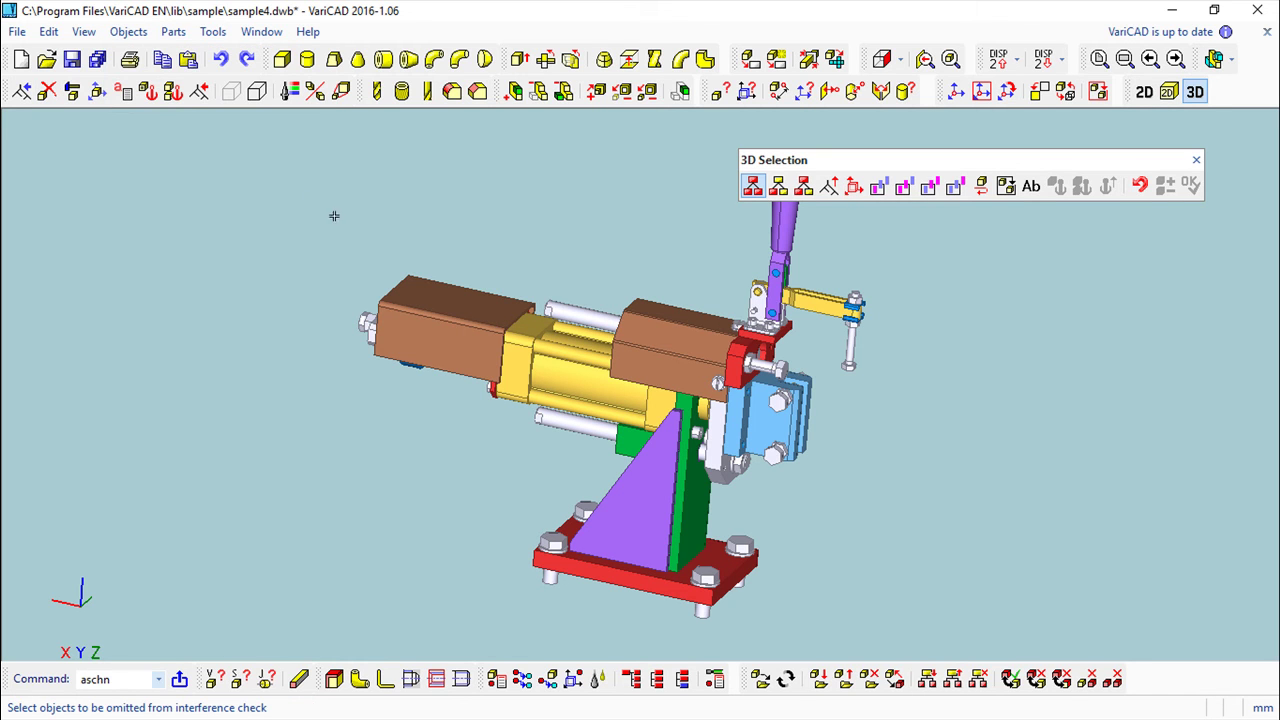
pyautogui.click(240, 194)
pyautogui.click(560, 490)
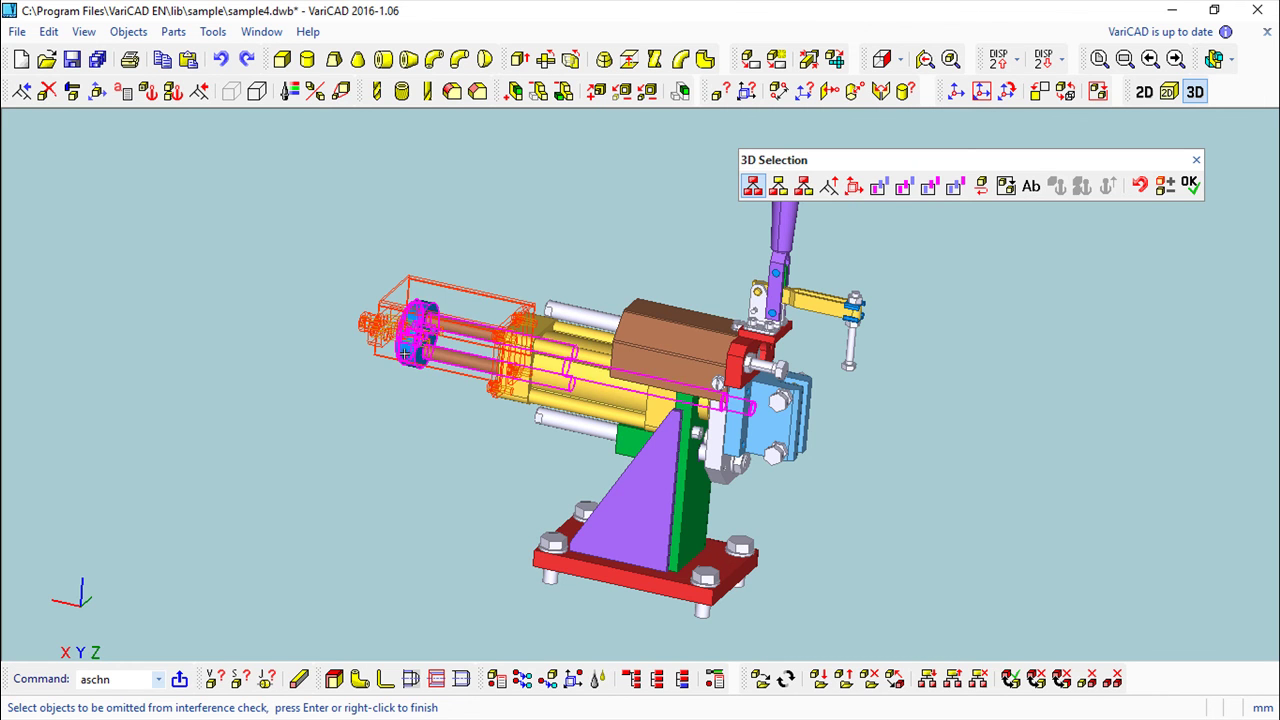
pyautogui.rightClick(364, 451)
pyautogui.moveTo(958, 432); pyautogui.dragTo(728, 280, button='middle')
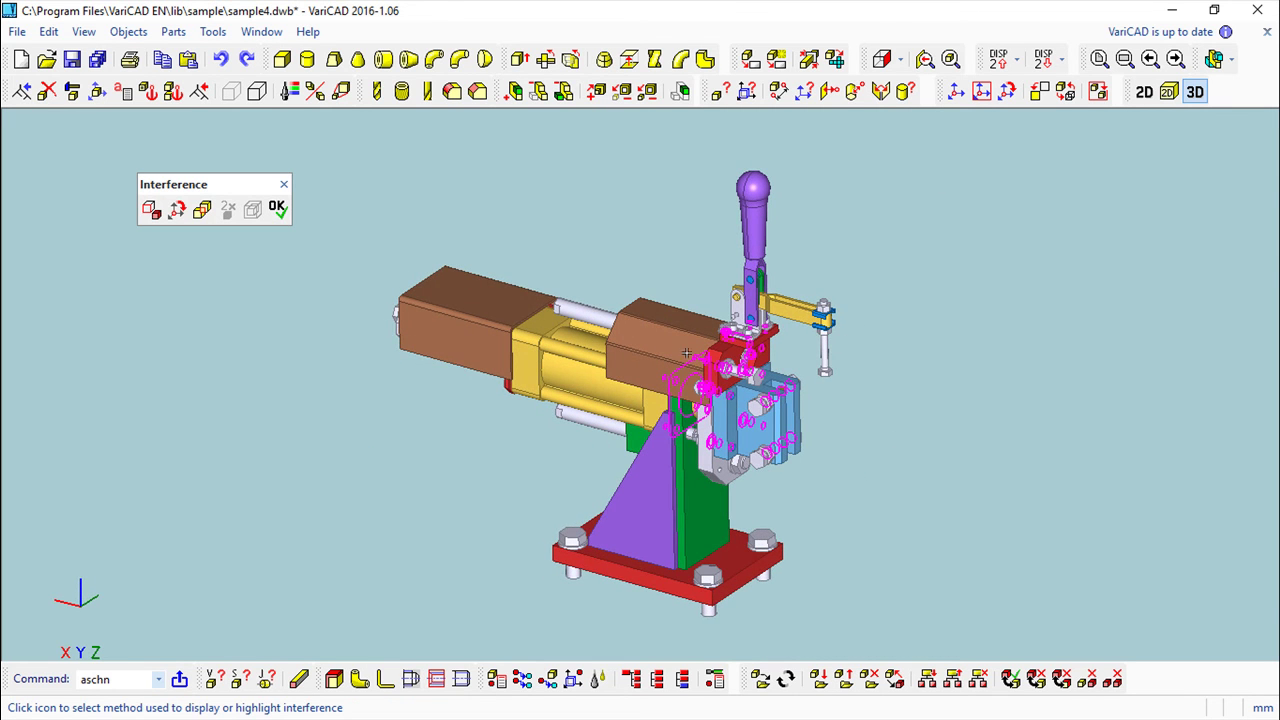
pyautogui.press('Escape')
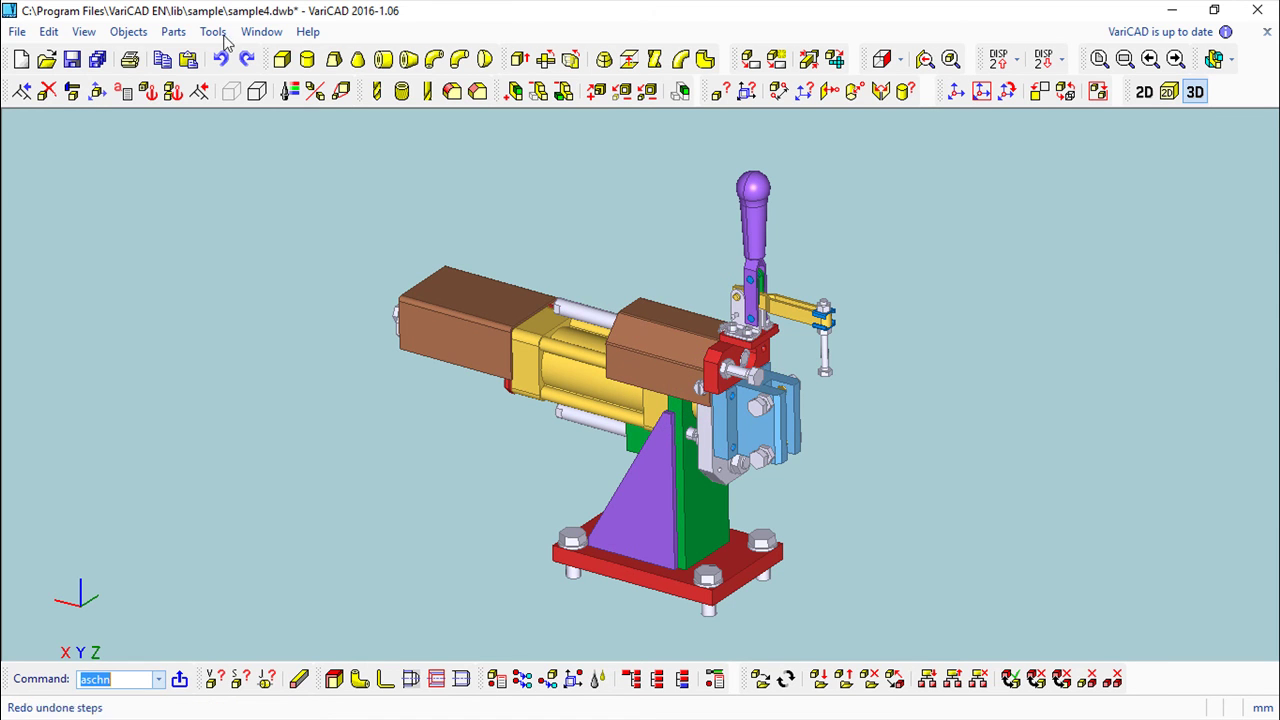
pyautogui.click(128, 31)
pyautogui.moveTo(181, 185)
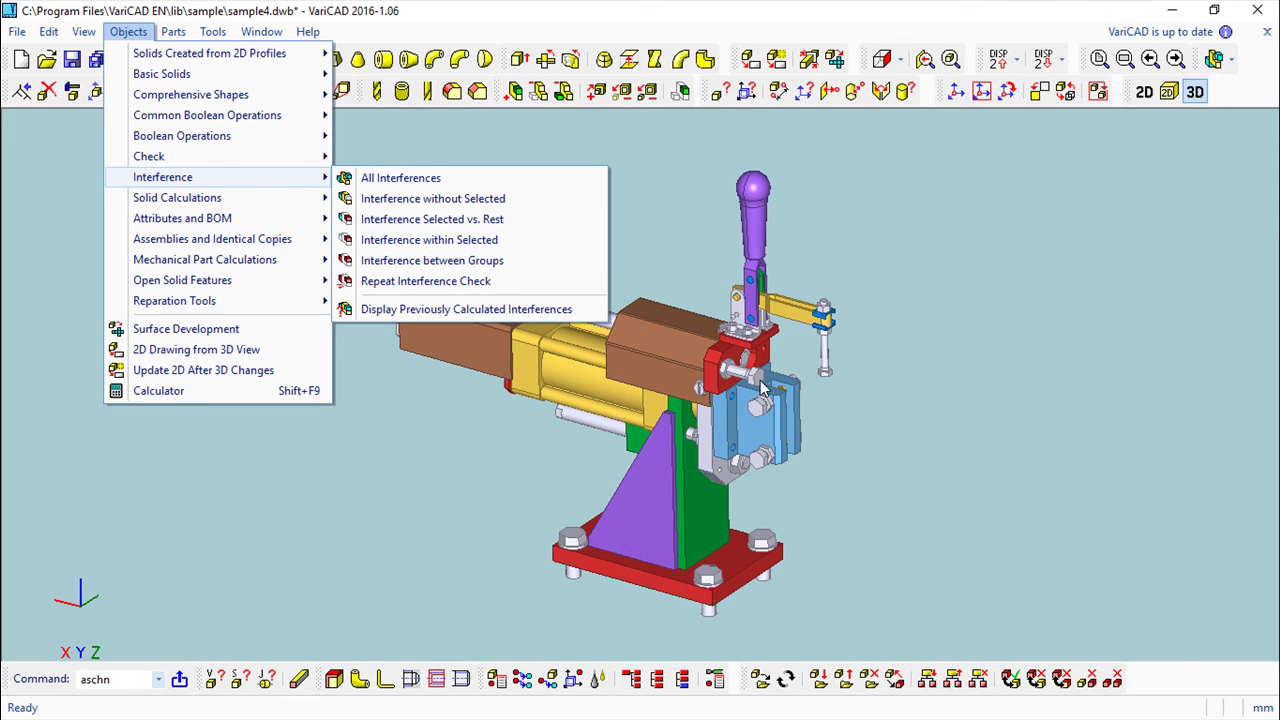
# Check interference within the window-selected cylinder parts, getting a no-interference-detected result
pyautogui.click(465, 240)
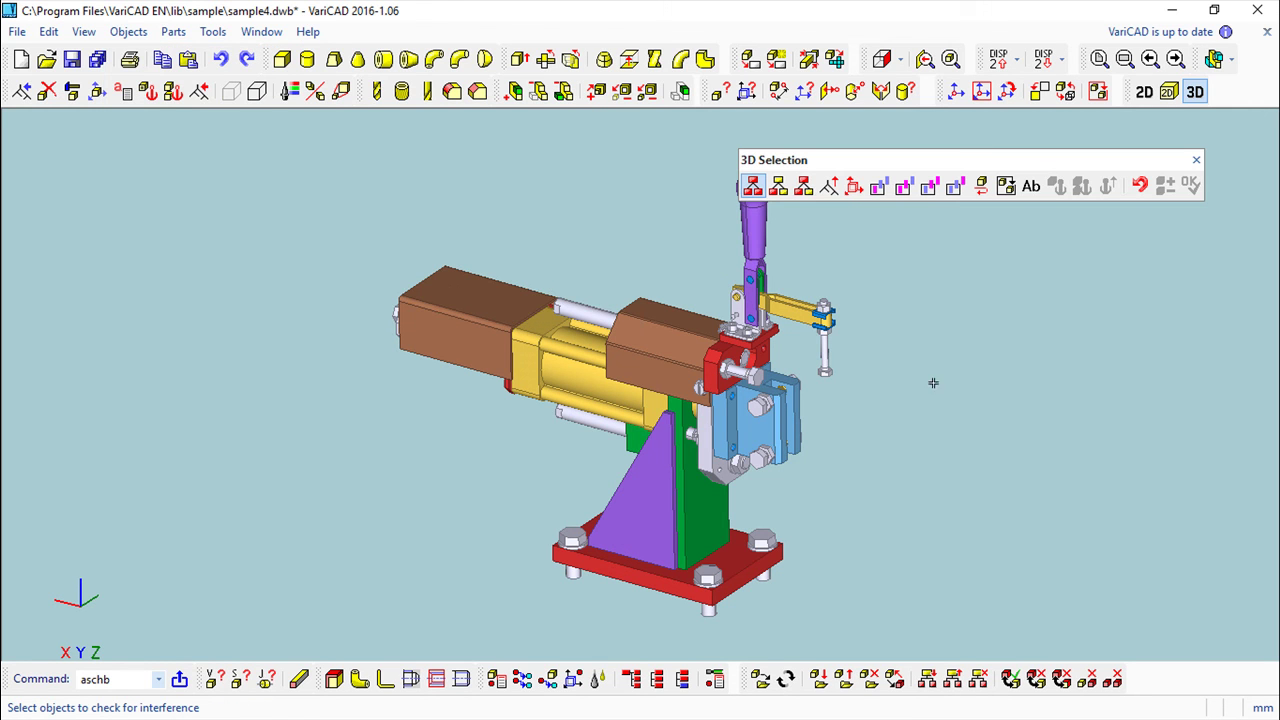
pyautogui.click(363, 172)
pyautogui.click(570, 449)
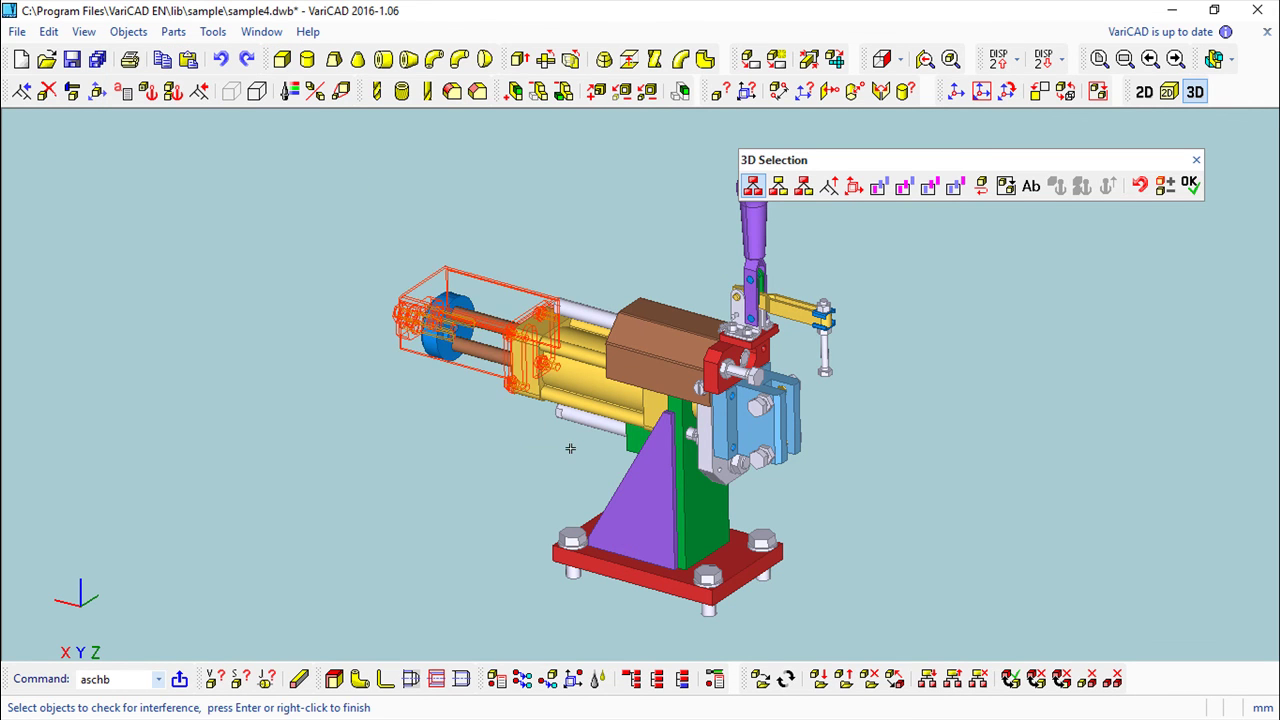
pyautogui.click(1189, 188)
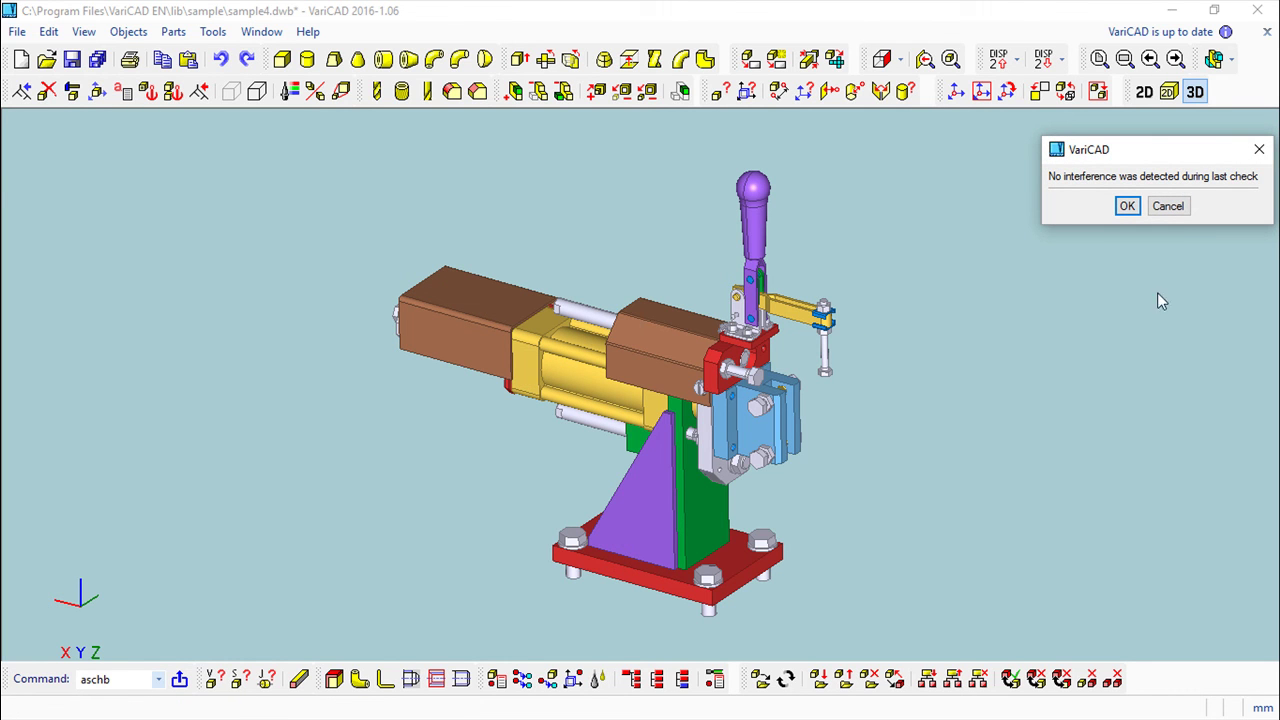
pyautogui.click(1166, 207)
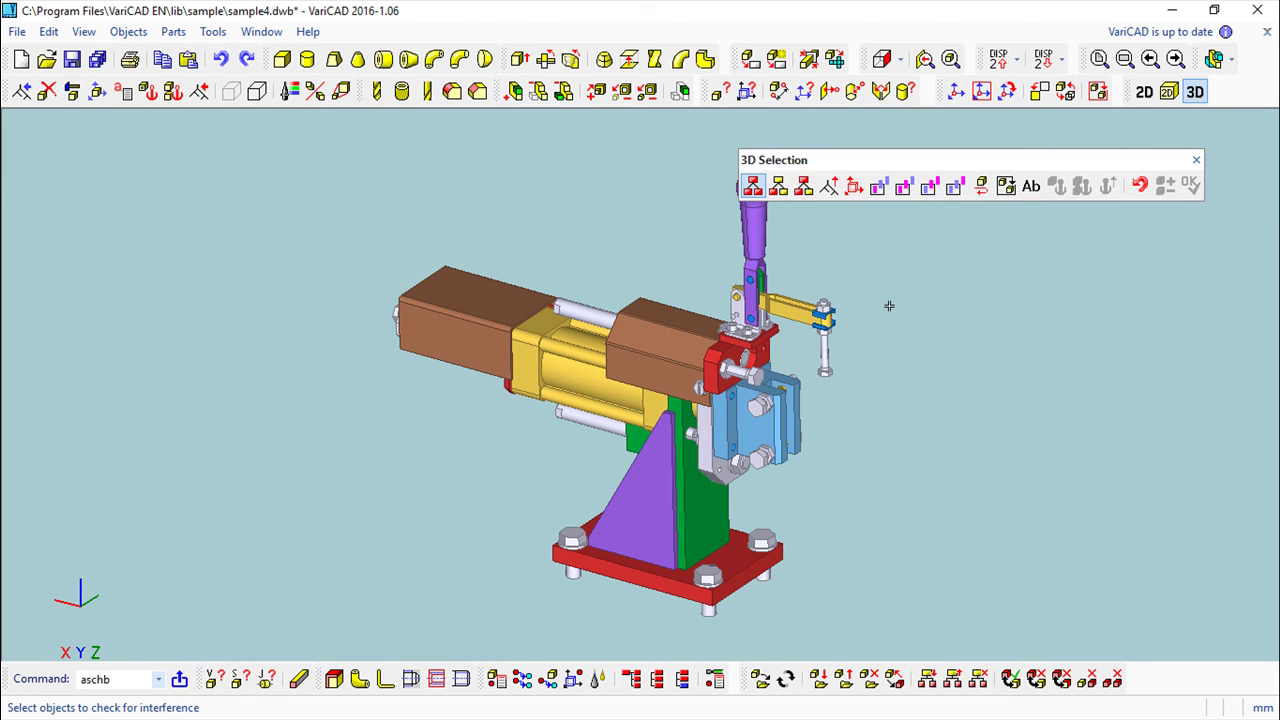
pyautogui.press('Escape')
pyautogui.click(128, 31)
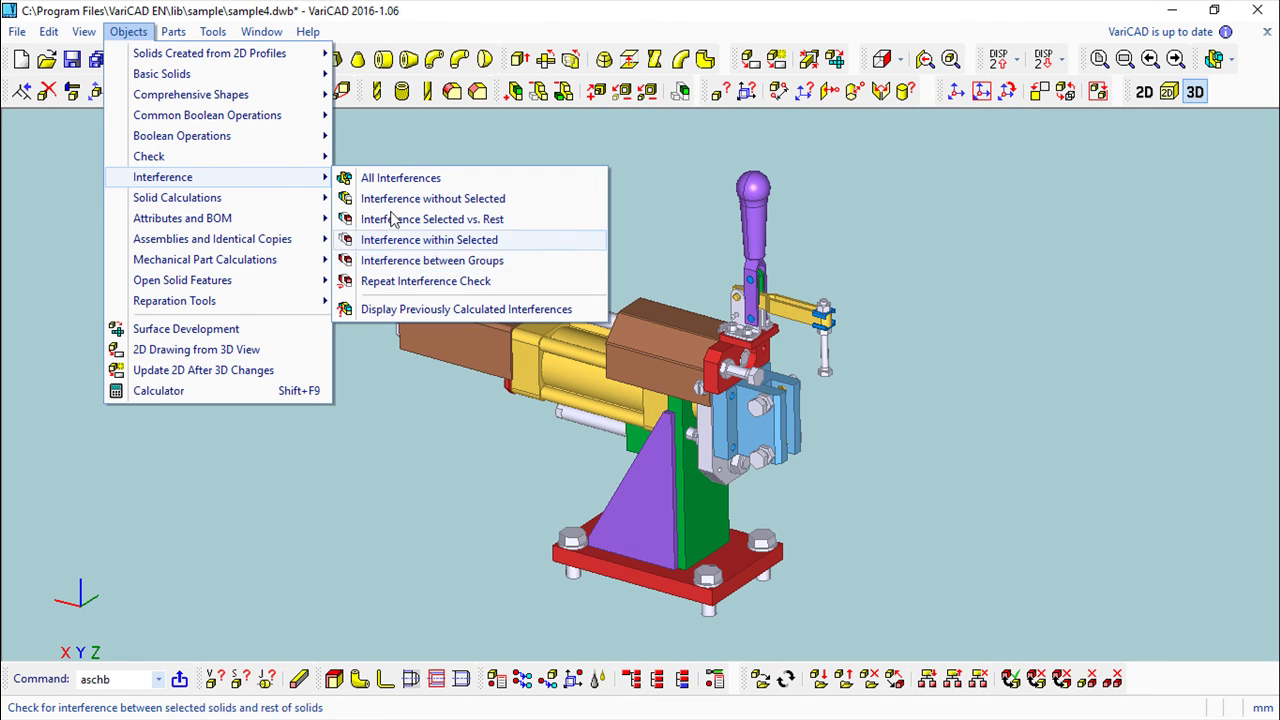
# Run All Interferences on the clamp assembly and orbit around the magenta-outlined blue clamp block
pyautogui.click(381, 182)
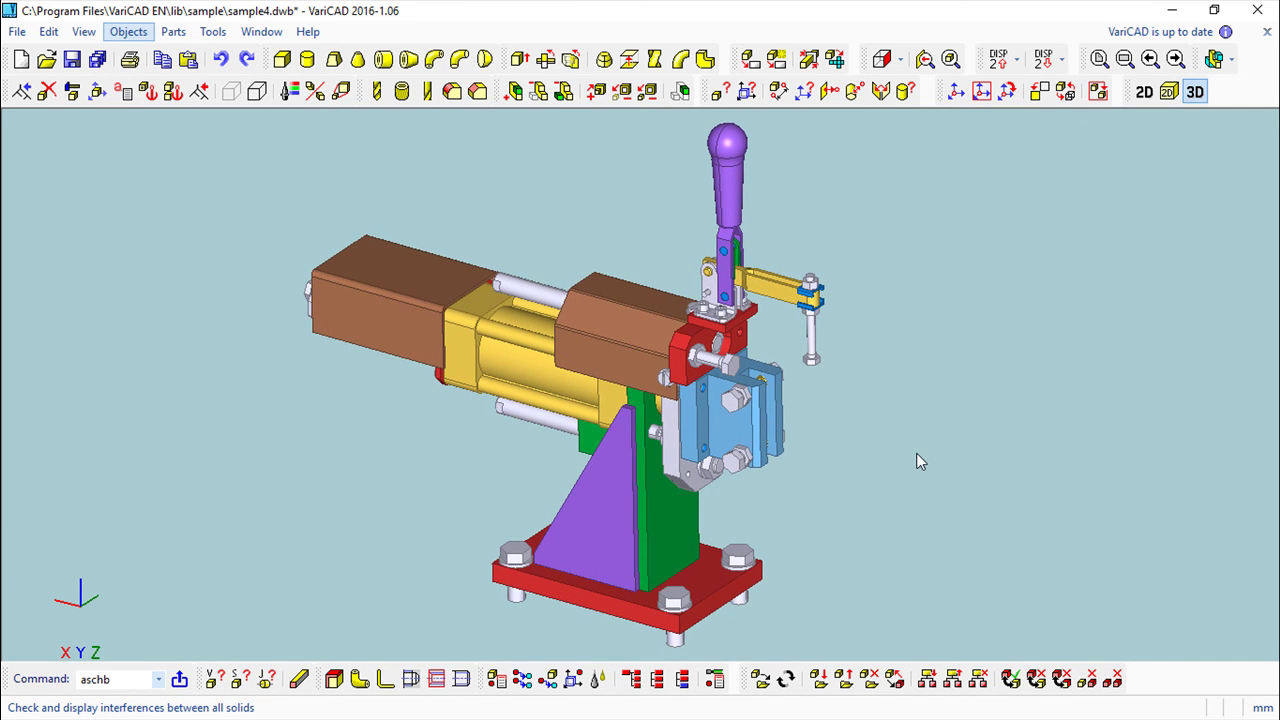
pyautogui.moveTo(924, 436); pyautogui.dragTo(885, 422, button='middle')
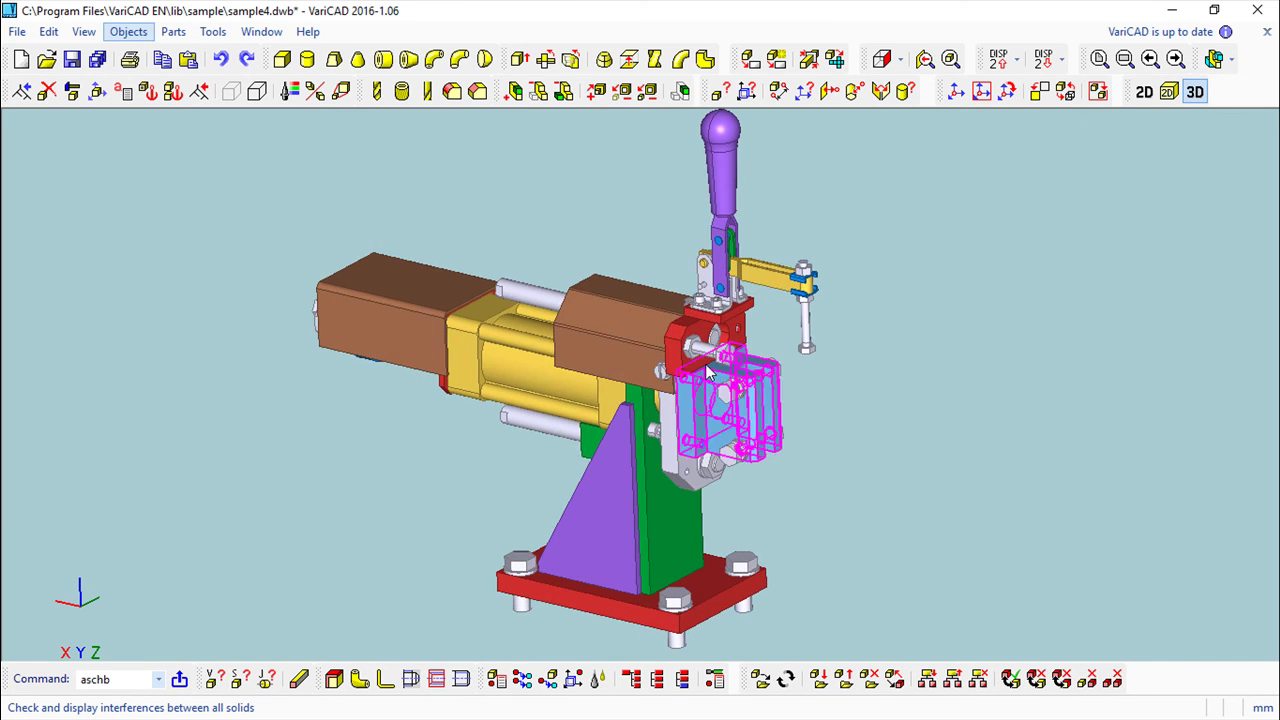
pyautogui.moveTo(914, 466); pyautogui.dragTo(894, 420, button='middle')
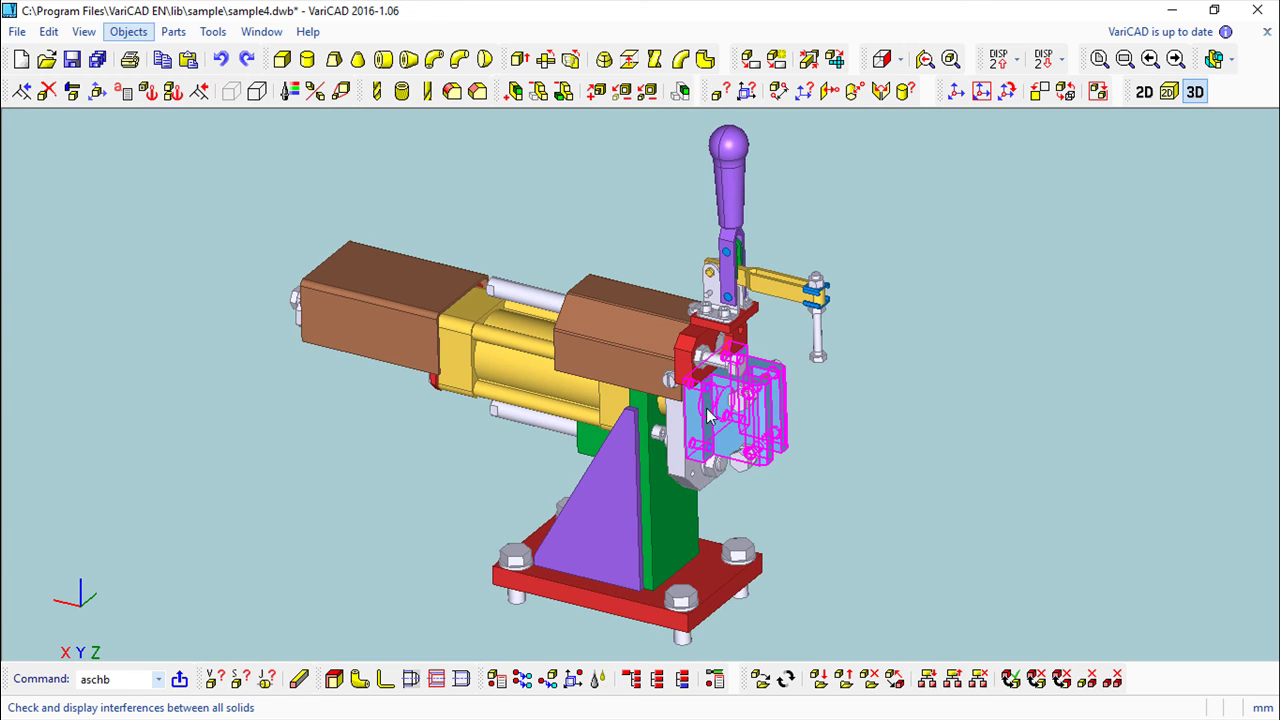
pyautogui.moveTo(808, 419); pyautogui.dragTo(854, 398, button='middle')
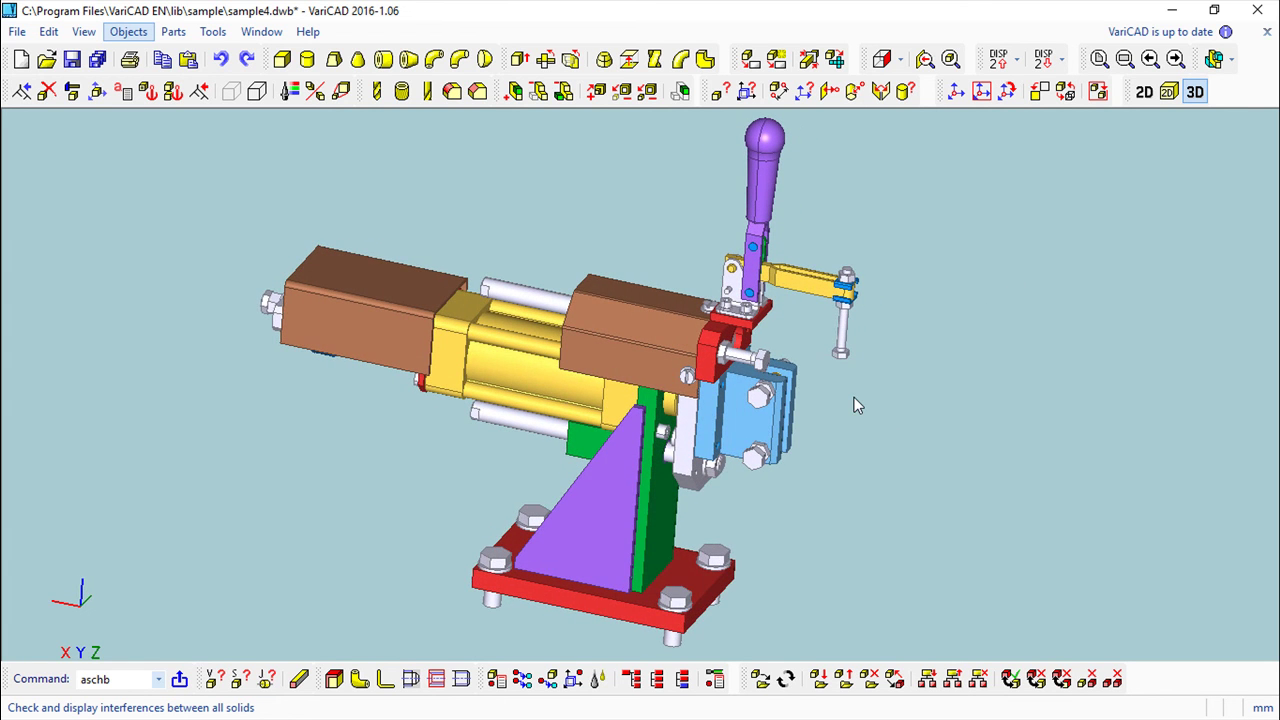
pyautogui.moveTo(955, 377); pyautogui.dragTo(851, 391, button='middle')
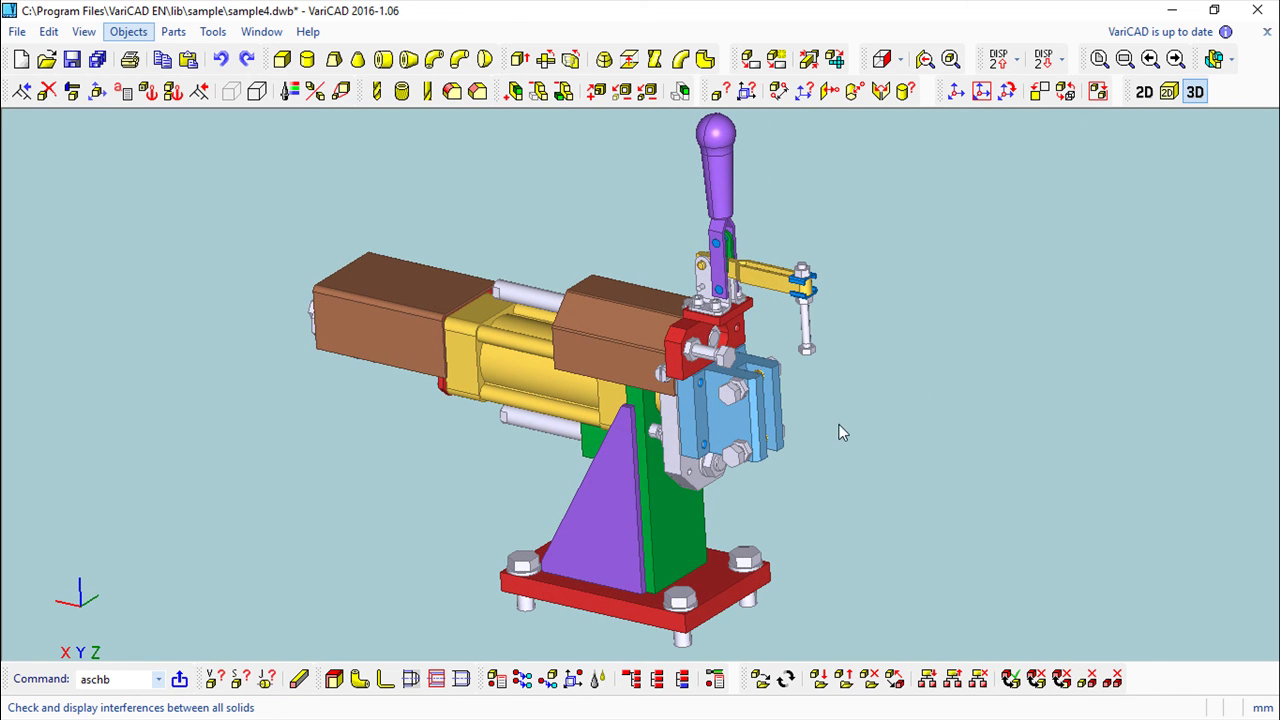
pyautogui.moveTo(855, 441)
pyautogui.mouseDown(button='middle')
pyautogui.moveTo(883, 459)
pyautogui.moveTo(866, 443)
pyautogui.moveTo(843, 458)
pyautogui.mouseUp(button='middle')
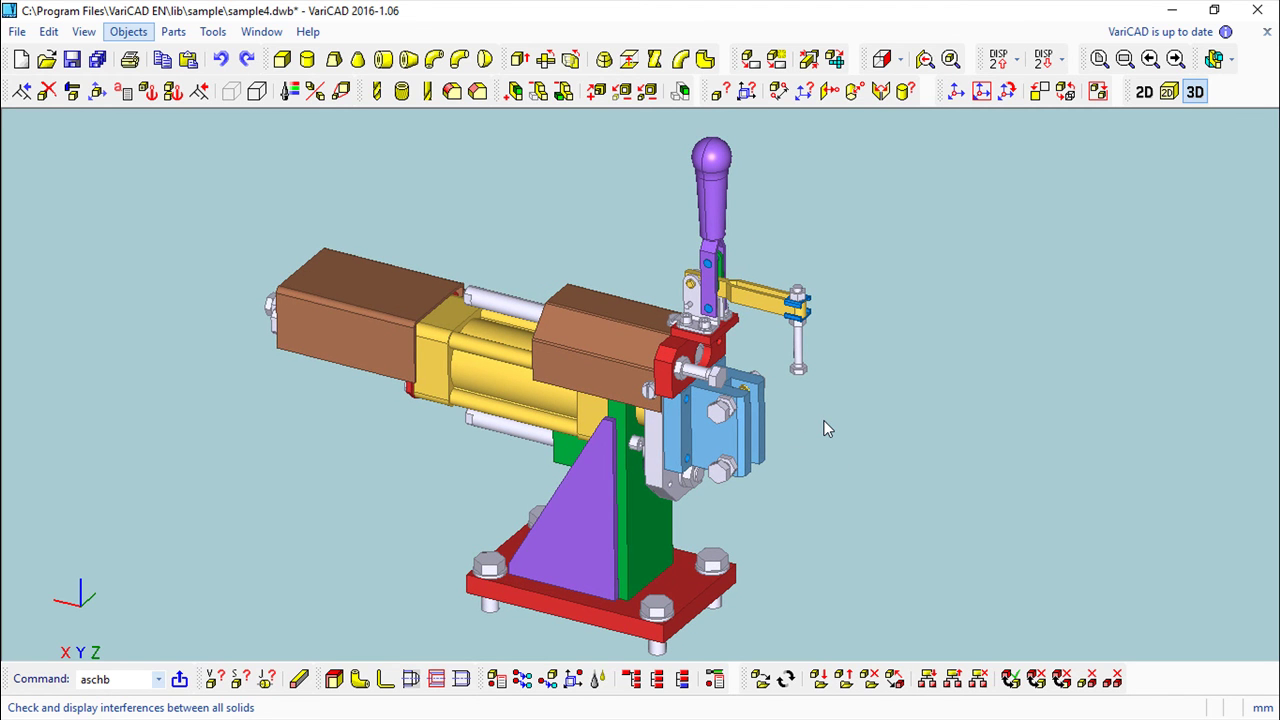